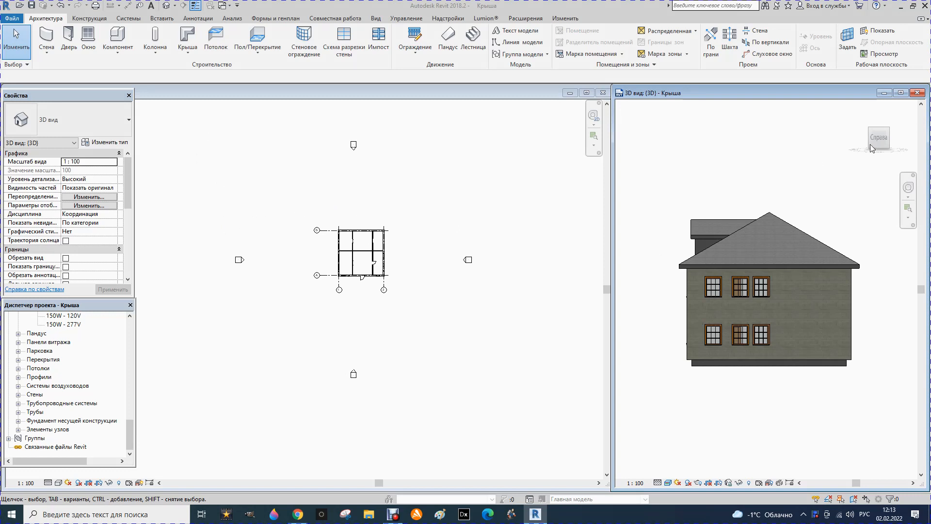
# Step: Narrow the floor plan window so the whole house is visible in the 3D view beside it, and make the 3D view active
pyautogui.moveTo(871, 147); pyautogui.dragTo(882, 155)
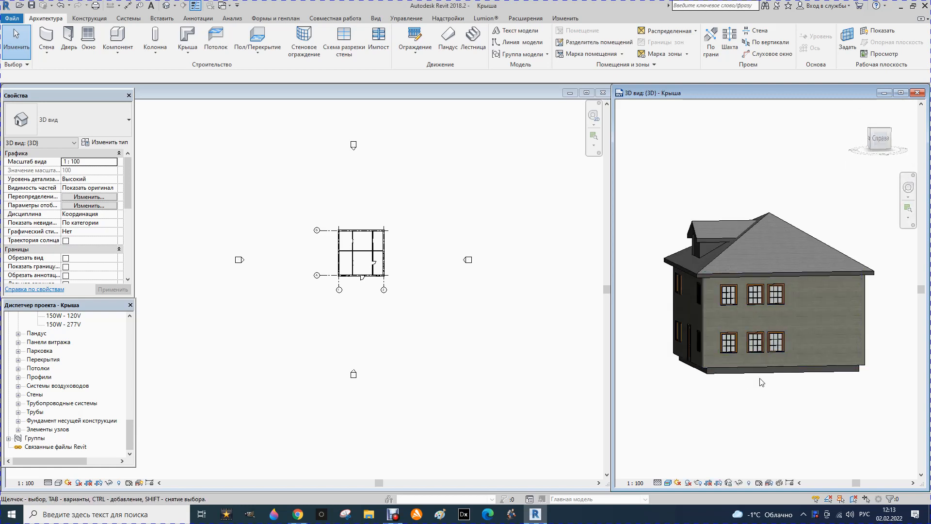
pyautogui.moveTo(610, 306); pyautogui.dragTo(487, 315)
pyautogui.click(540, 316)
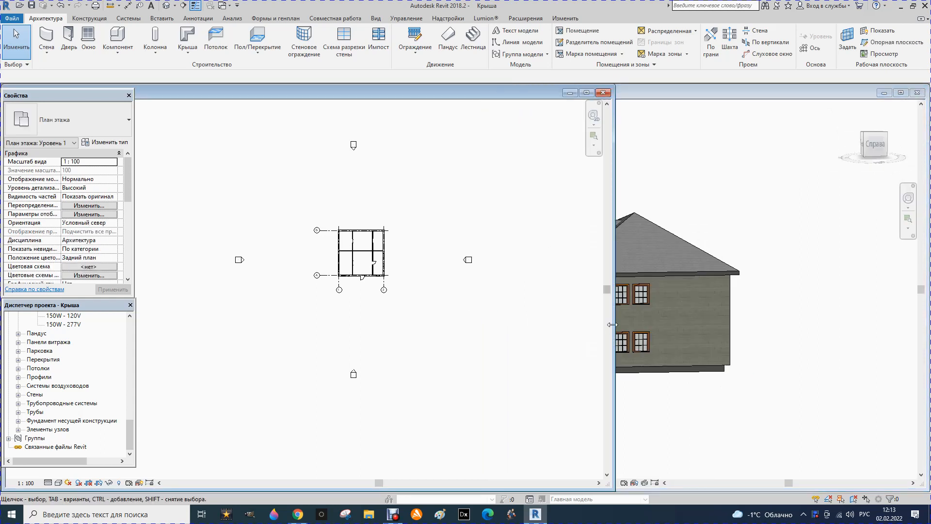
pyautogui.moveTo(614, 322); pyautogui.dragTo(477, 315)
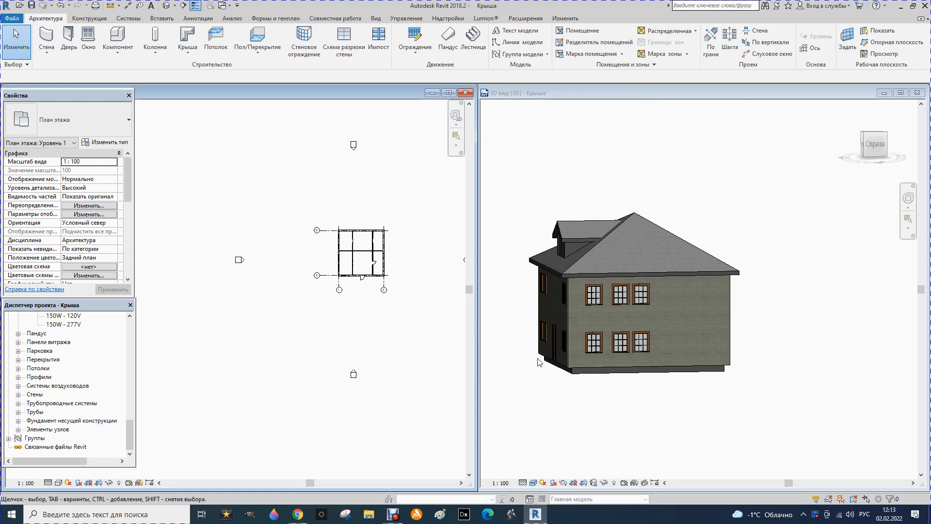
pyautogui.click(517, 129)
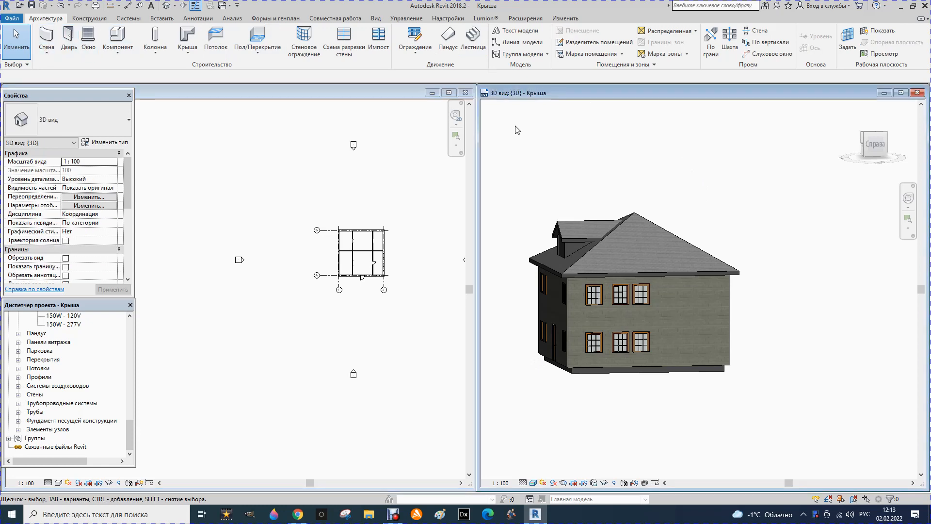
# Step: Set the Карниз wall sweep's profile to "М_Выступ стены-Ряд кирпича, поставленного на торец : 1 кирпич" and place it horizontally on the side wall between the two window rows
pyautogui.click(47, 55)
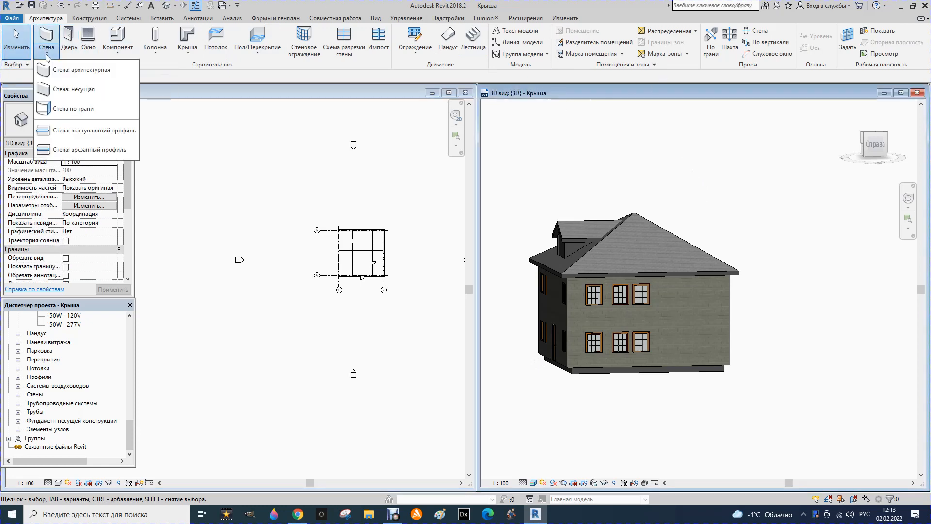
pyautogui.click(79, 132)
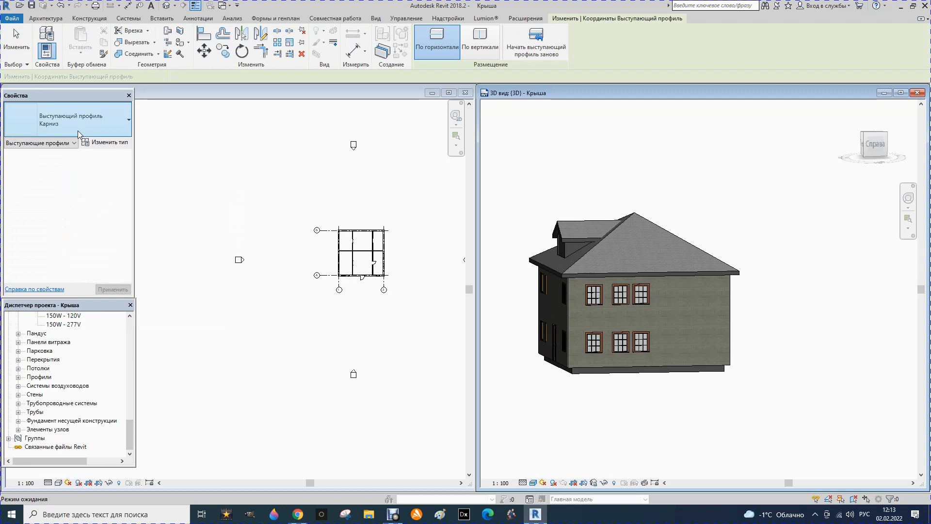
pyautogui.click(110, 142)
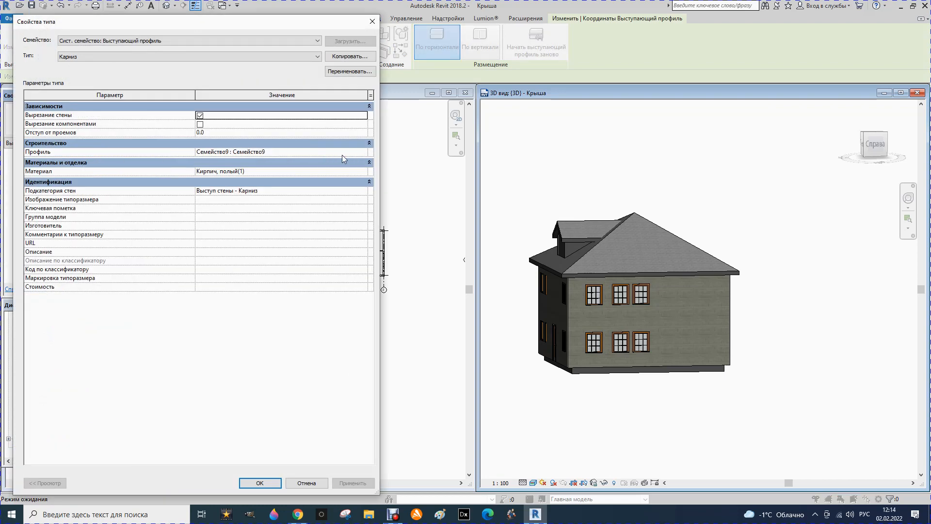
pyautogui.click(362, 153)
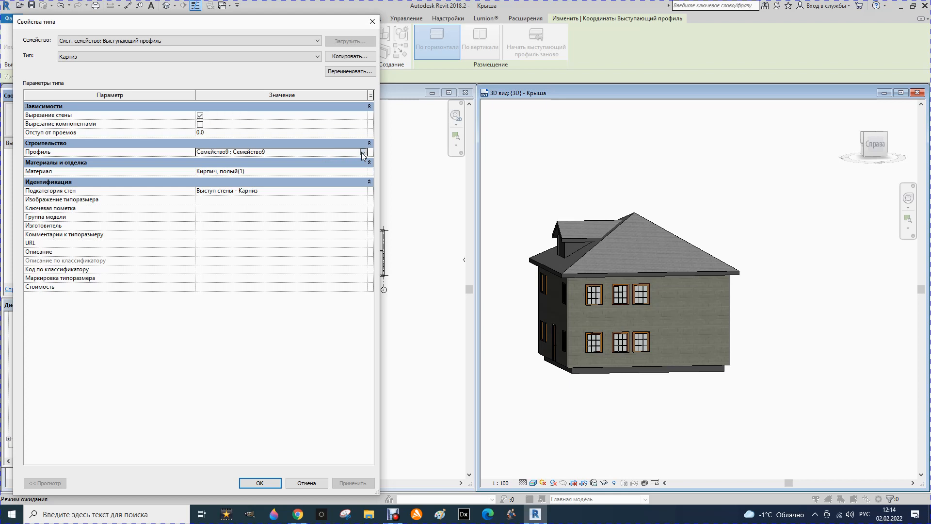
pyautogui.click(363, 152)
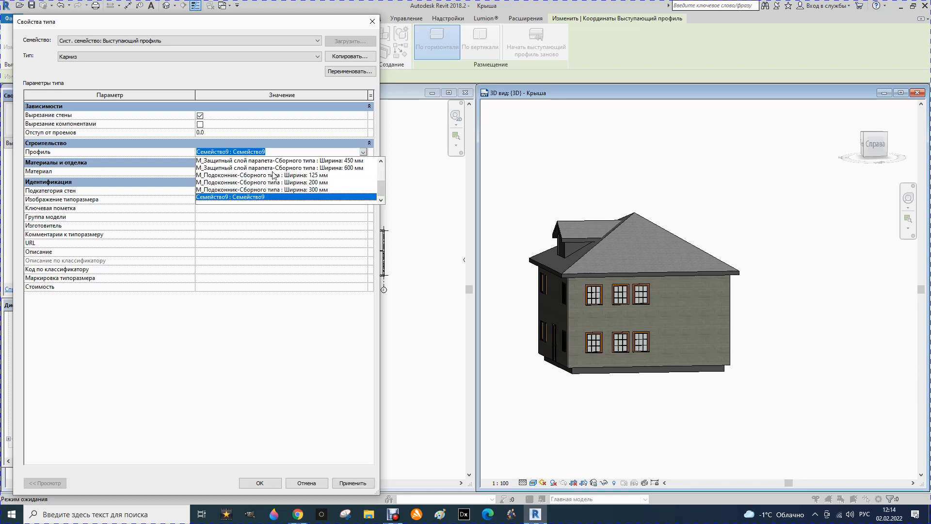
pyautogui.scroll(2, 264, 188)
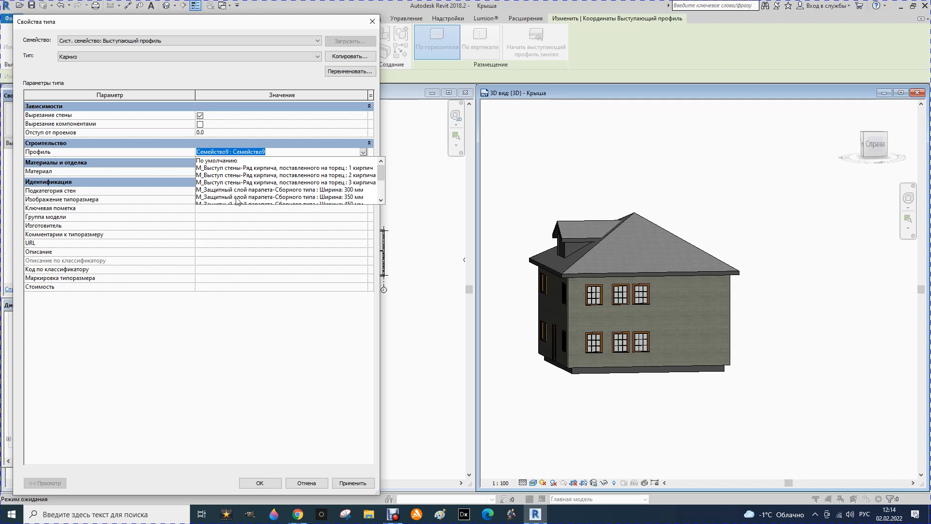
pyautogui.click(256, 167)
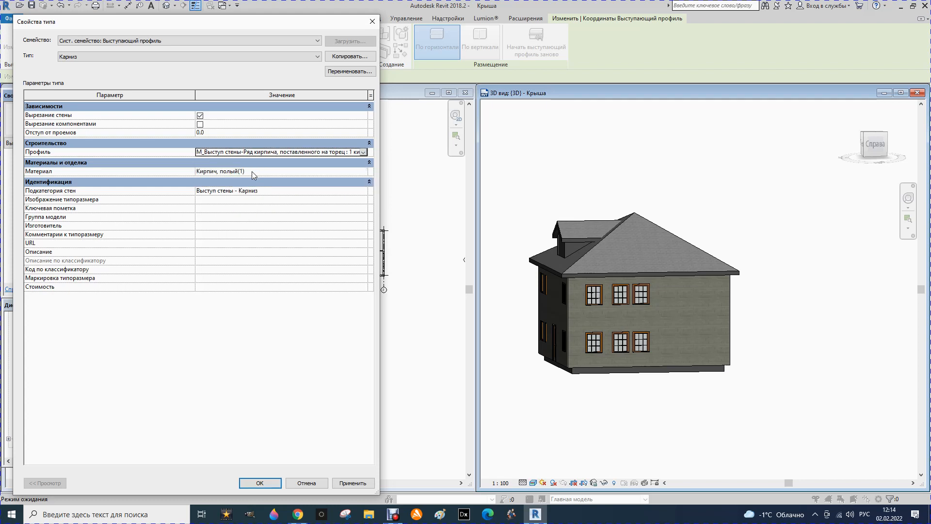
pyautogui.click(358, 484)
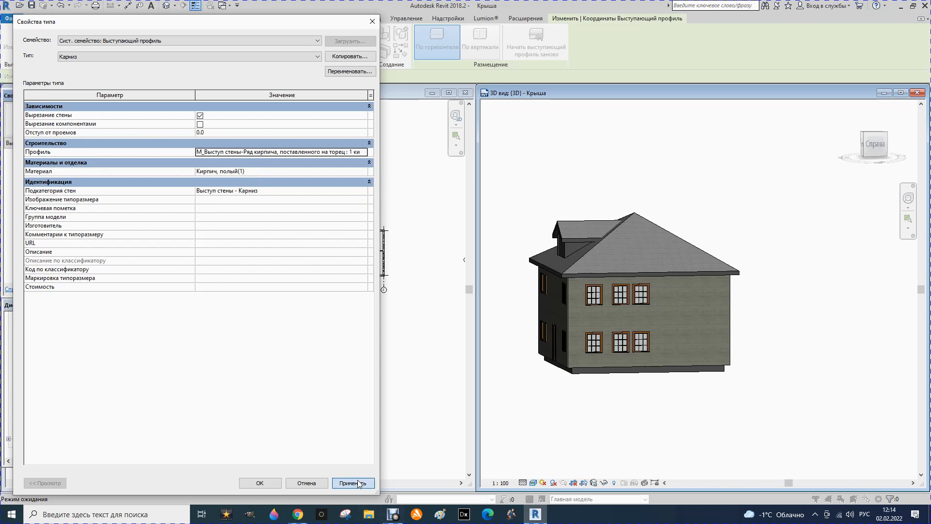
pyautogui.click(257, 483)
pyautogui.click(586, 319)
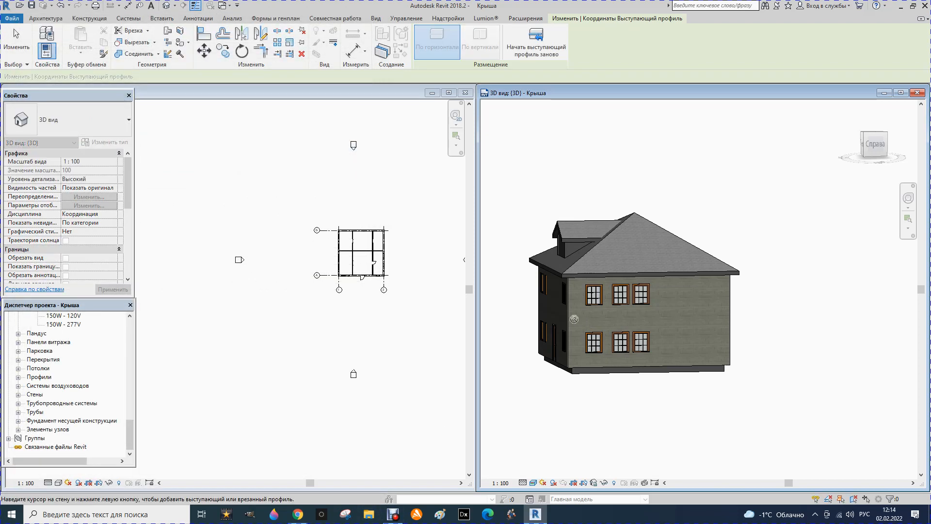
pyautogui.press('Escape')
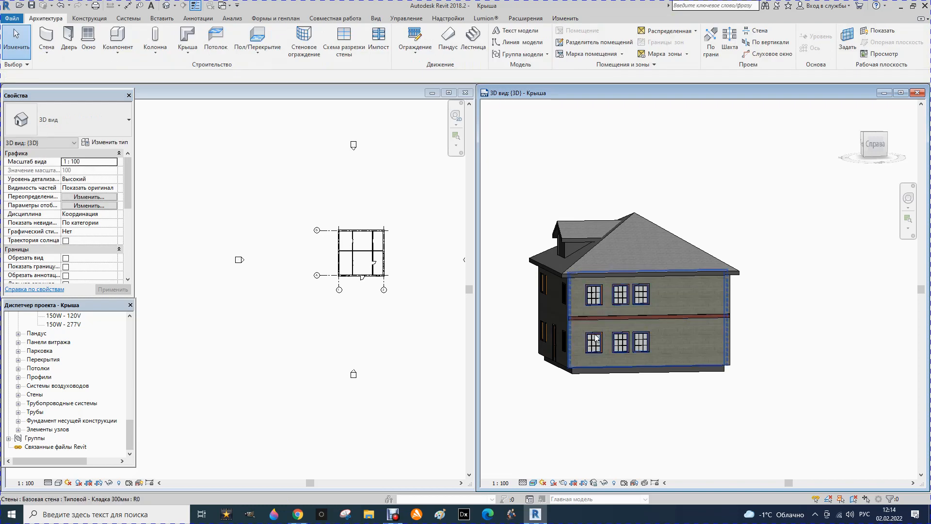
# Step: Examine the brick sweep along the side wall and the way its end meets the house corner
pyautogui.scroll(5, 601, 320)
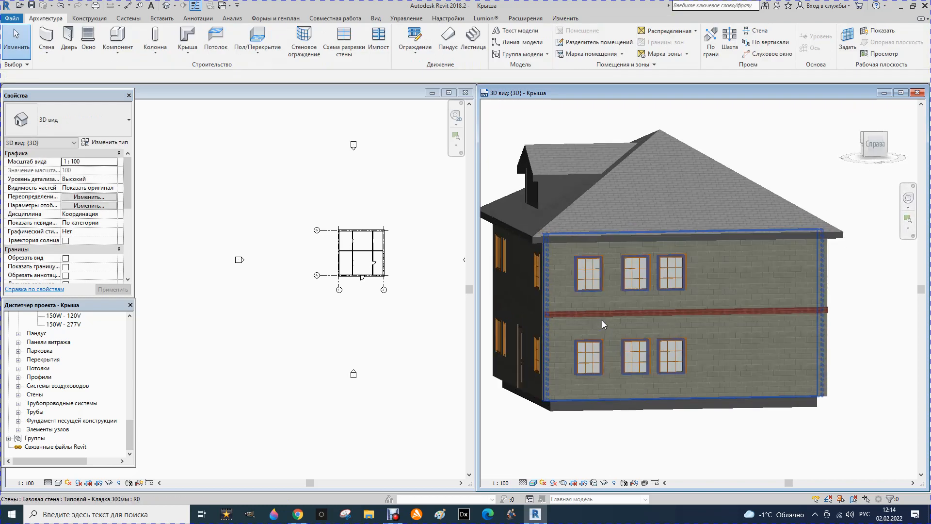
pyautogui.moveTo(873, 148); pyautogui.dragTo(888, 150)
pyautogui.scroll(-1, 582, 269)
pyautogui.scroll(-4, 581, 268)
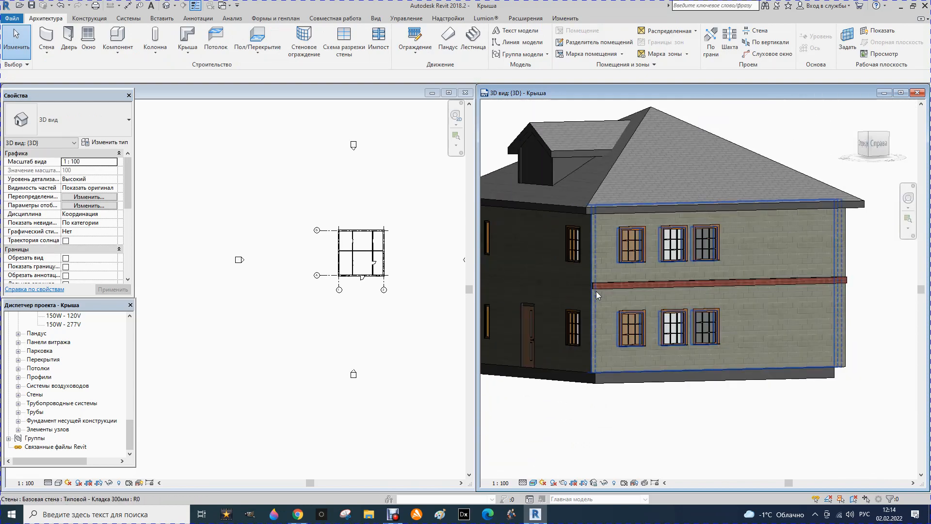
pyautogui.moveTo(878, 154); pyautogui.dragTo(896, 156)
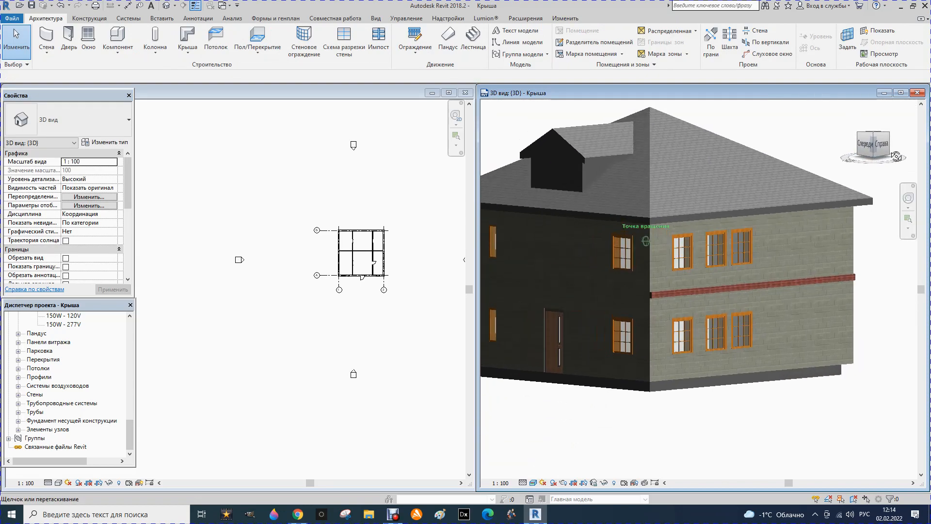
pyautogui.scroll(5, 660, 306)
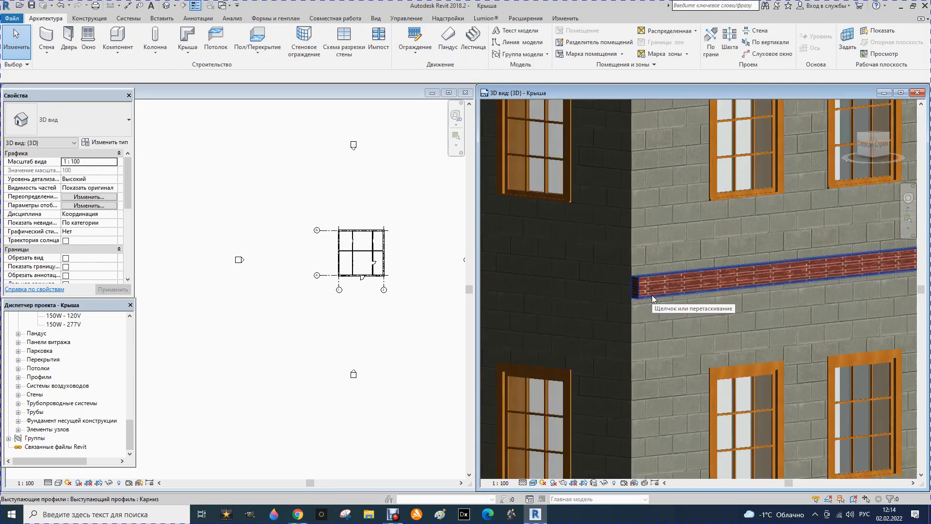
pyautogui.scroll(-4, 629, 278)
pyautogui.scroll(-2, 627, 278)
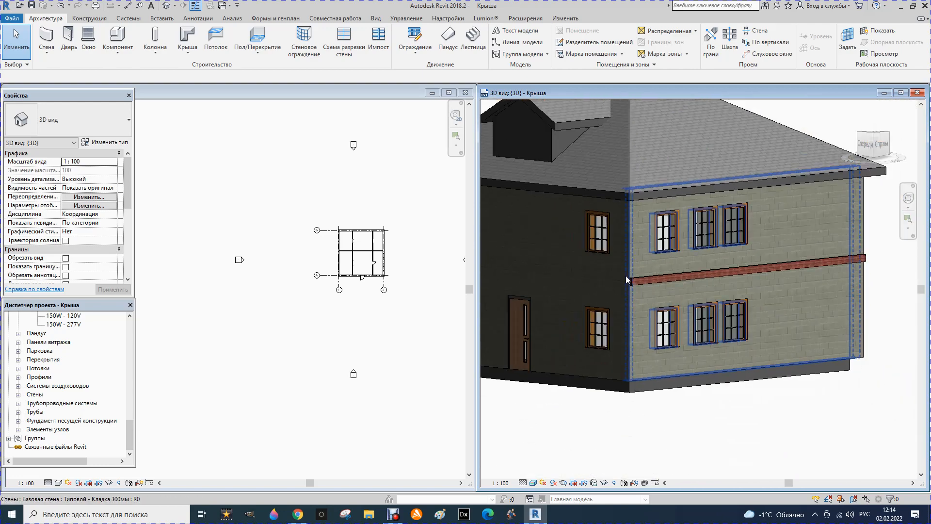
pyautogui.scroll(-4, 641, 278)
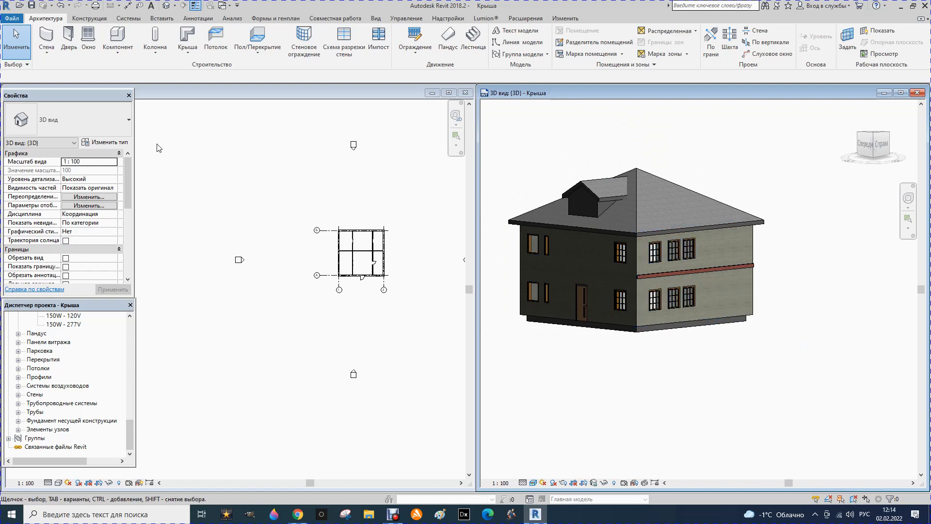
# Step: Set the wall reveal type's profile to "Семейство9 : Семейство9" and place a horizontal reveal across the side wall near the tops of the ground-floor windows
pyautogui.click(47, 52)
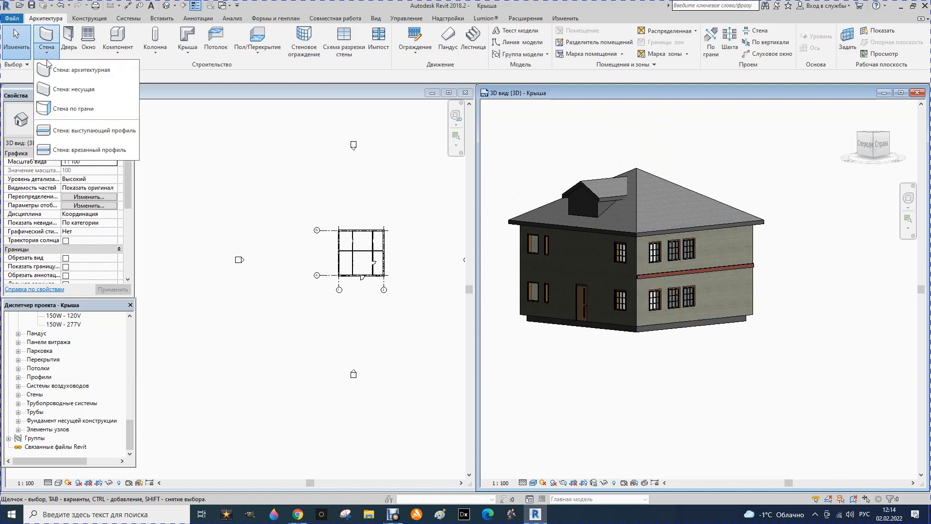
pyautogui.click(82, 149)
pyautogui.click(114, 143)
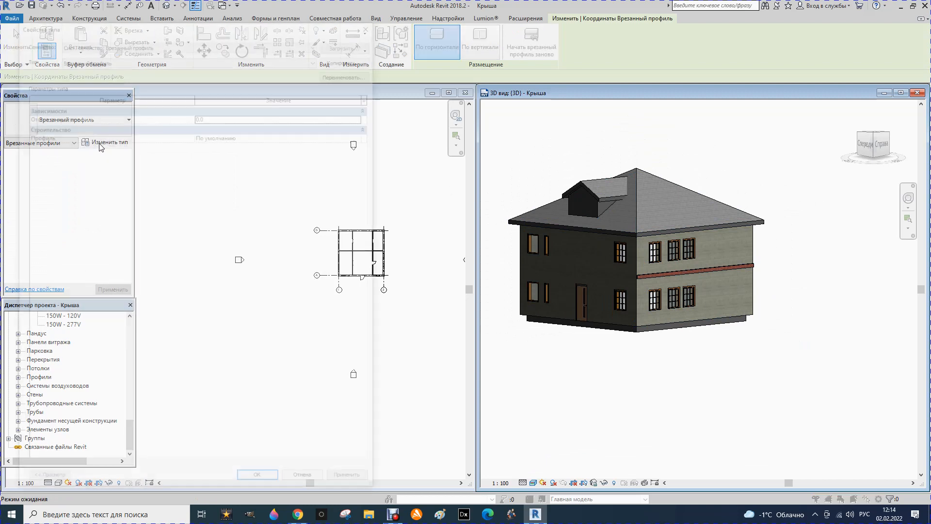
pyautogui.click(362, 135)
pyautogui.click(363, 135)
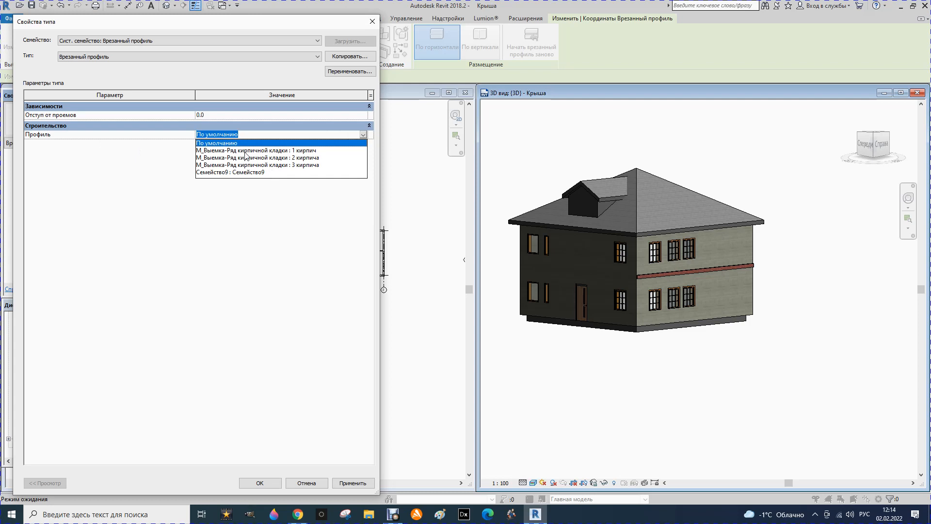
pyautogui.click(236, 173)
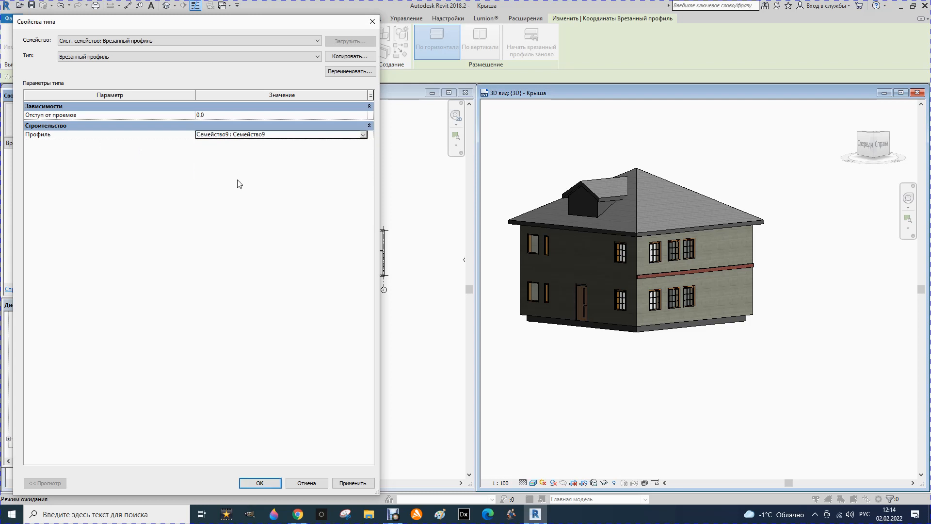
pyautogui.click(359, 484)
pyautogui.click(254, 483)
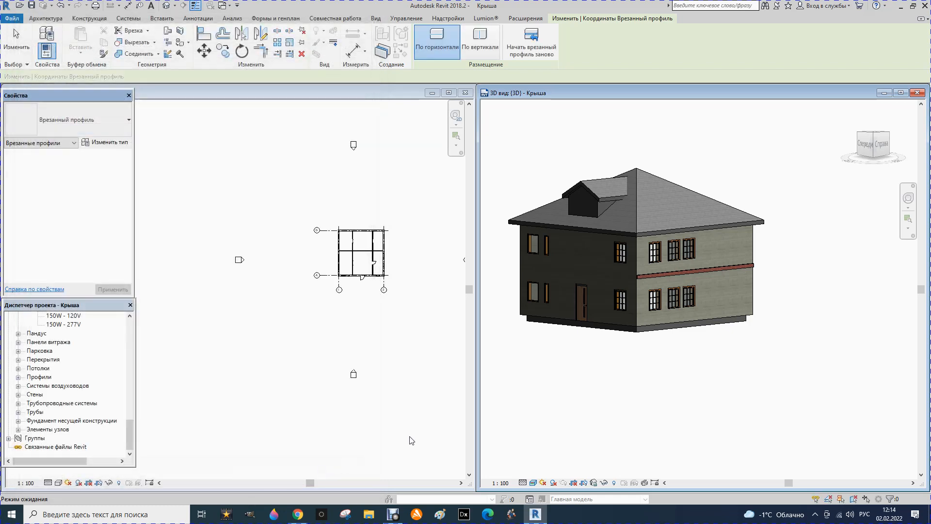
pyautogui.click(639, 292)
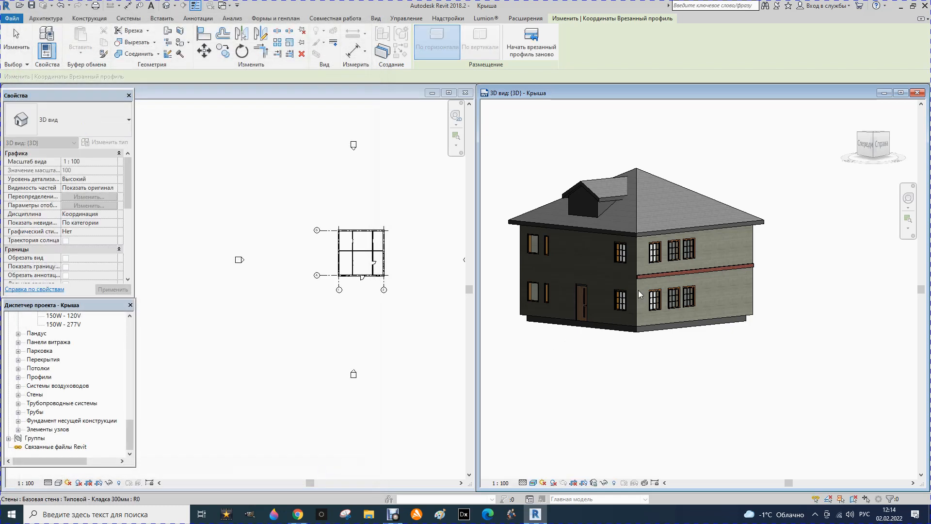
# Step: Inspect the reveal on the side wall, and delete both the brick sweep and the reveal from that wall
pyautogui.scroll(6, 647, 301)
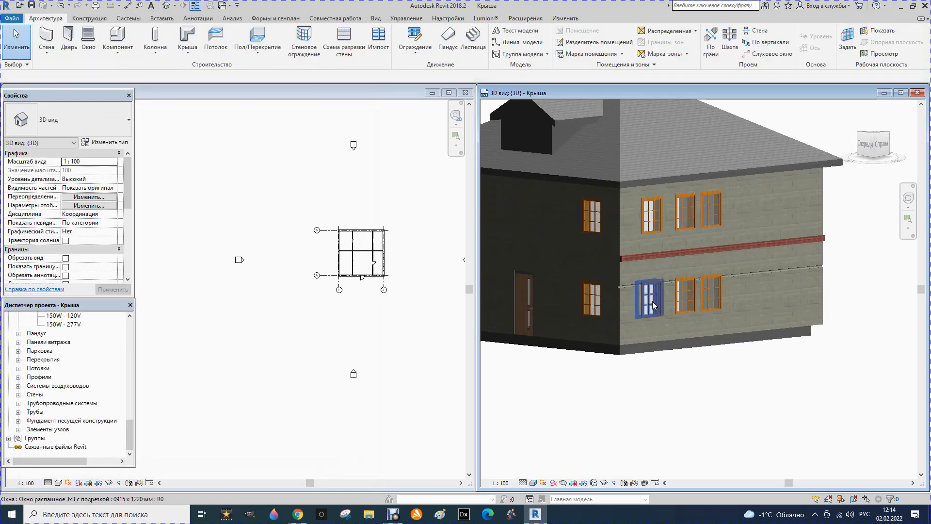
pyautogui.scroll(2, 613, 281)
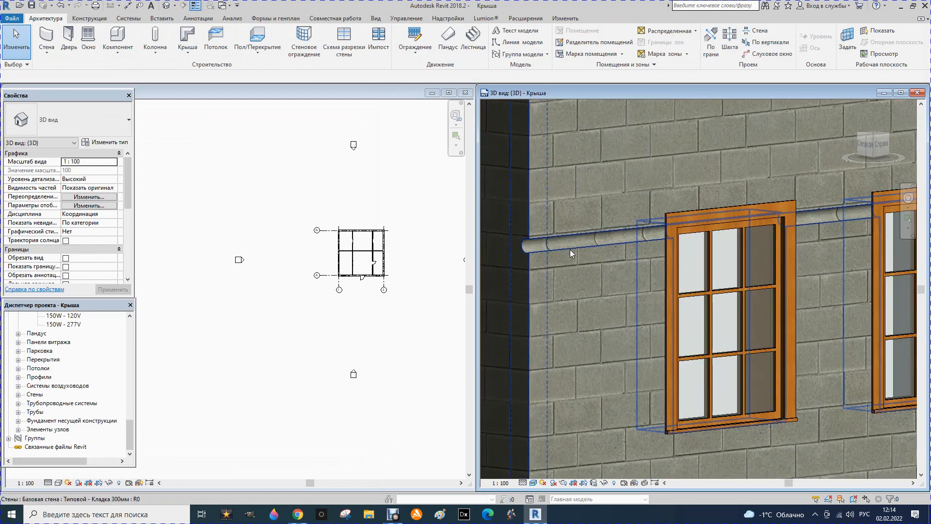
pyautogui.scroll(-3, 591, 260)
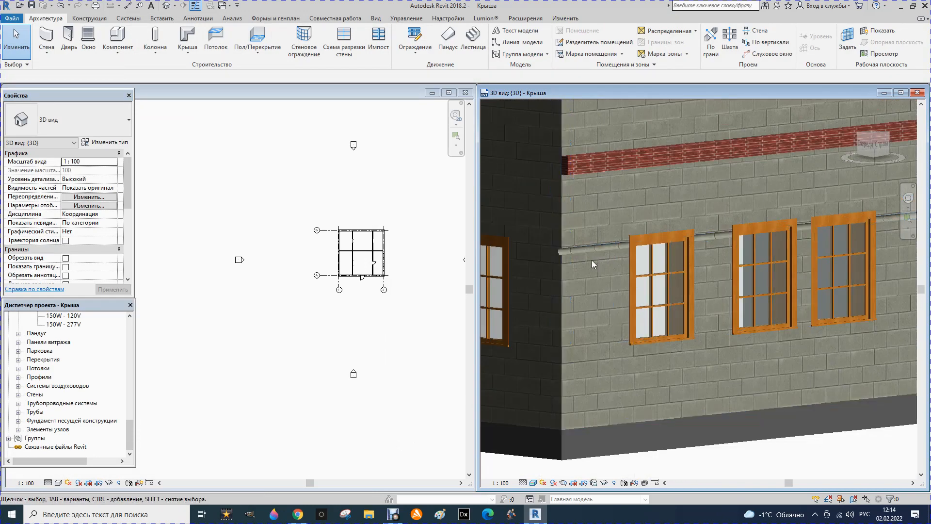
pyautogui.scroll(-2, 590, 261)
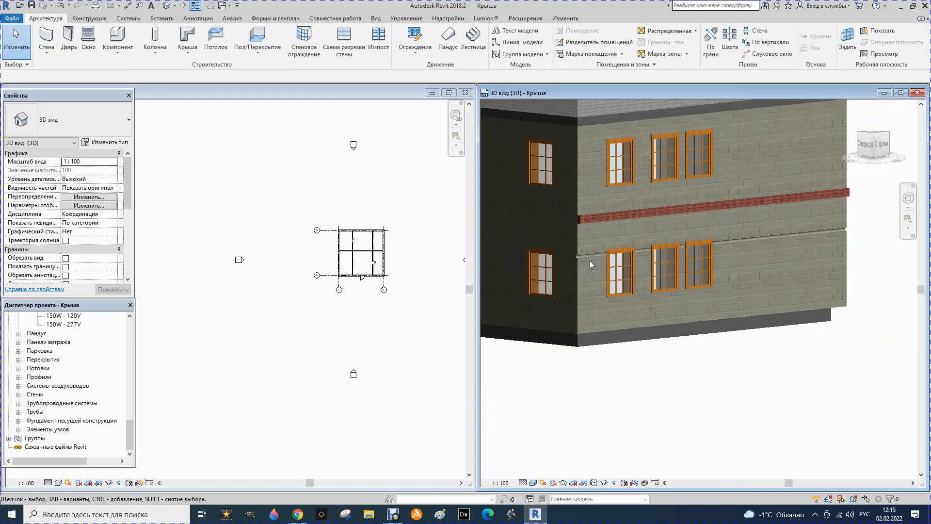
pyautogui.click(587, 222)
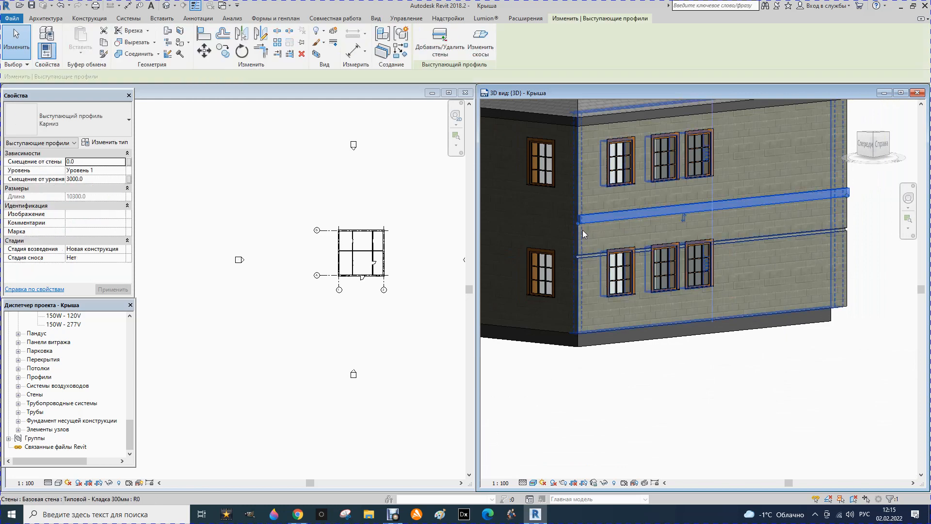
pyautogui.press('Delete')
pyautogui.click(584, 255)
pyautogui.press('Delete')
pyautogui.scroll(-1, 252, 255)
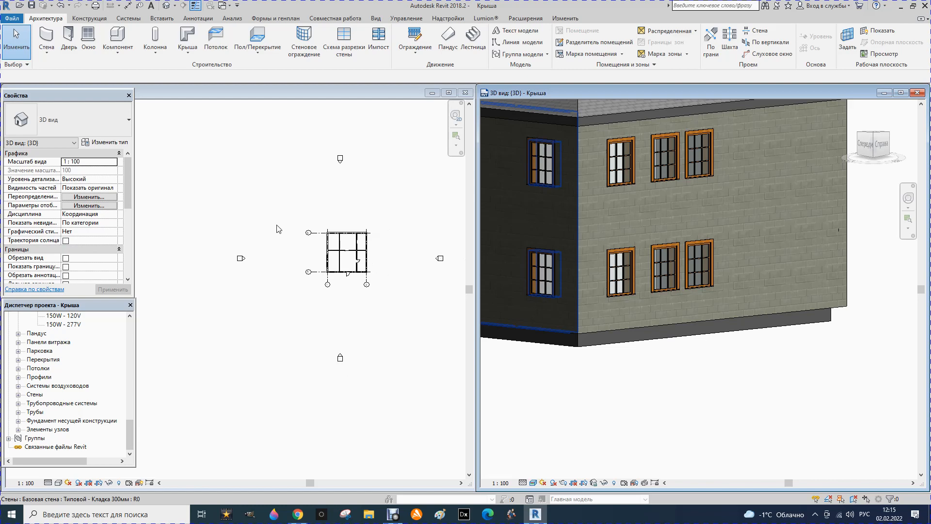
# Step: Create a new family from the template "Метрическая система, профиль-Главный компонент"
pyautogui.click(11, 19)
pyautogui.moveTo(57, 80)
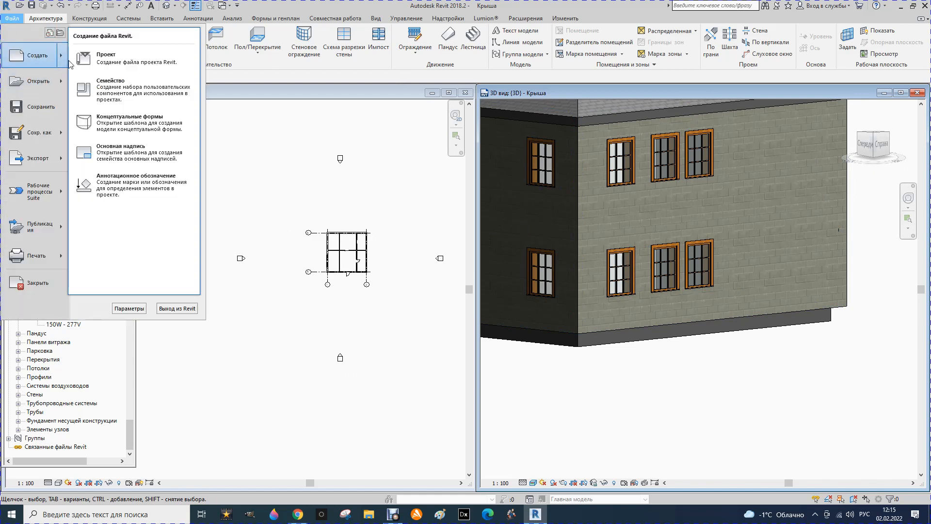
pyautogui.click(119, 85)
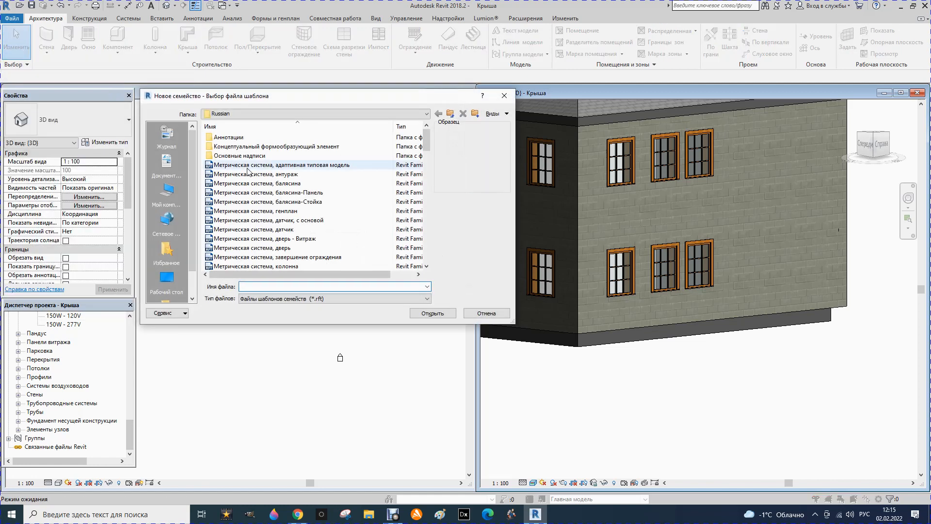
pyautogui.scroll(-5, 296, 177)
pyautogui.scroll(-6, 296, 178)
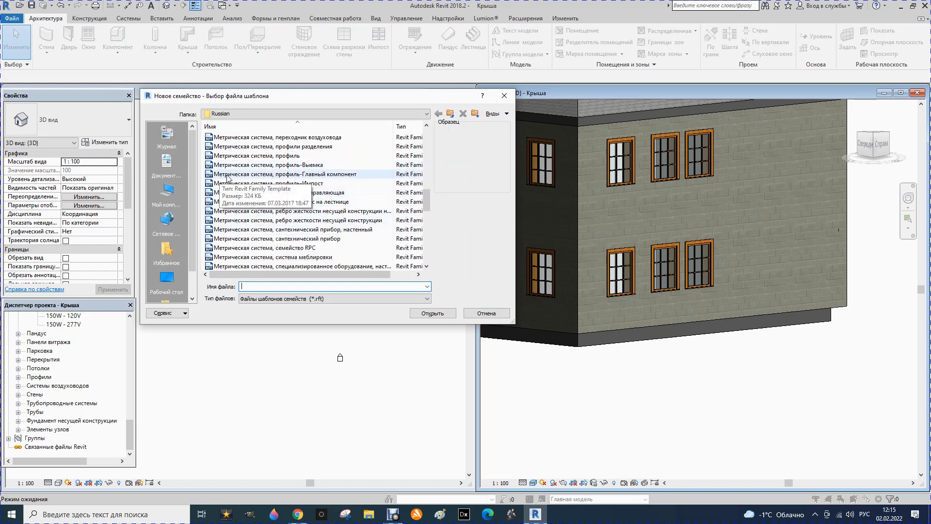
pyautogui.click(275, 176)
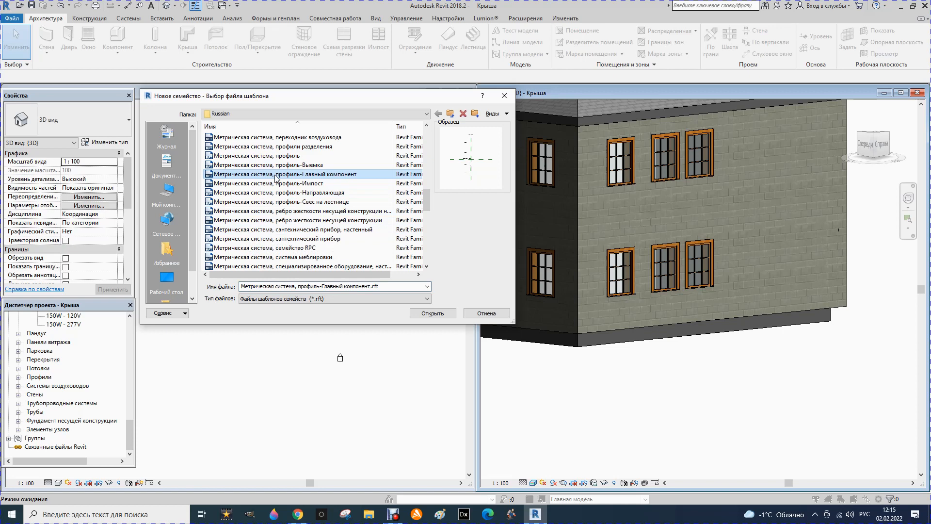
pyautogui.click(431, 313)
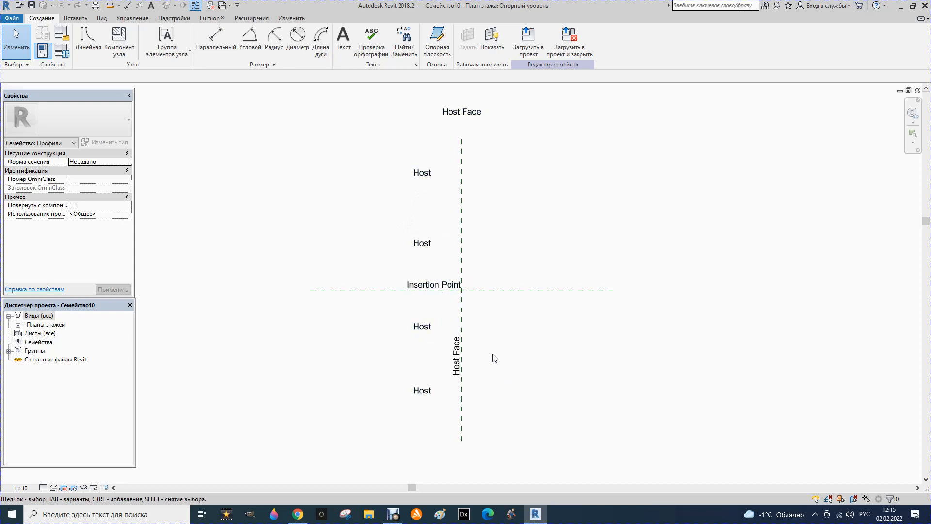
# Step: Draw the profile's upper half from the insertion point: about 20 mm up the host face, 20 mm outward, and 15 mm down
pyautogui.scroll(5, 488, 361)
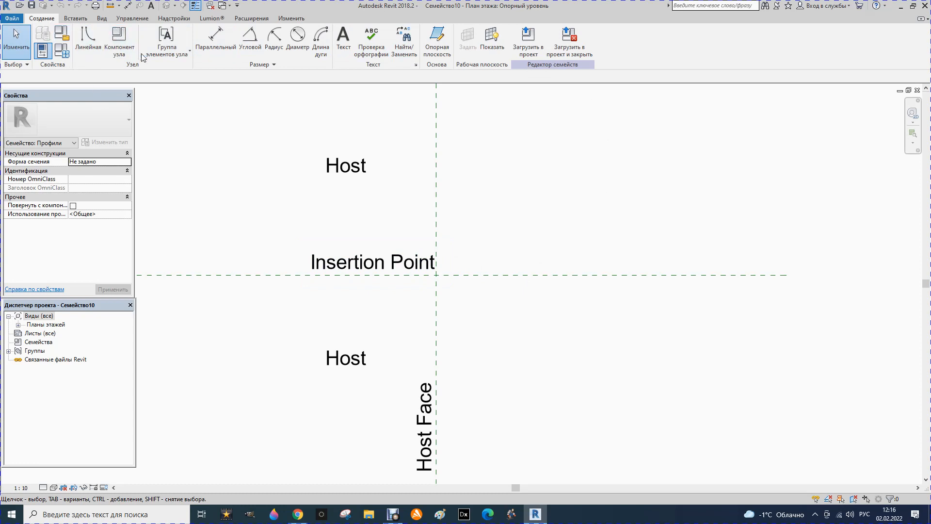
pyautogui.click(86, 51)
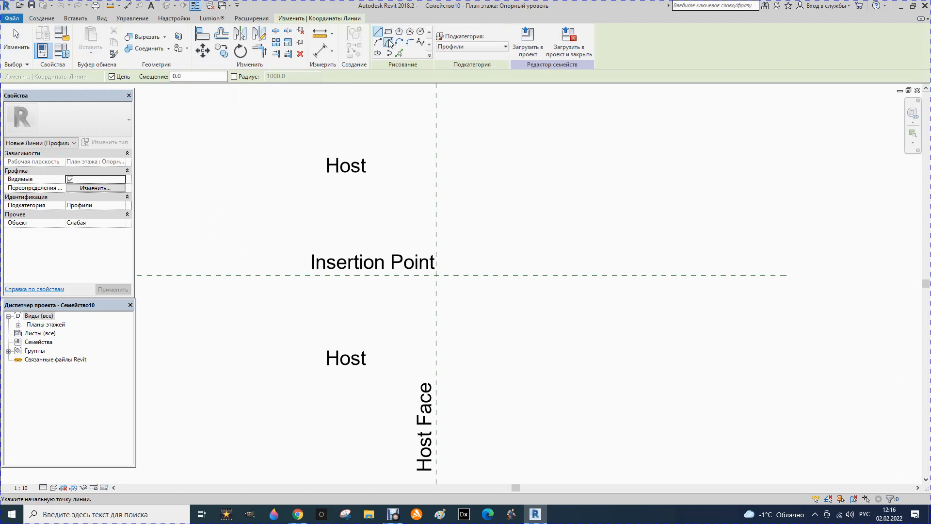
pyautogui.scroll(4, 436, 272)
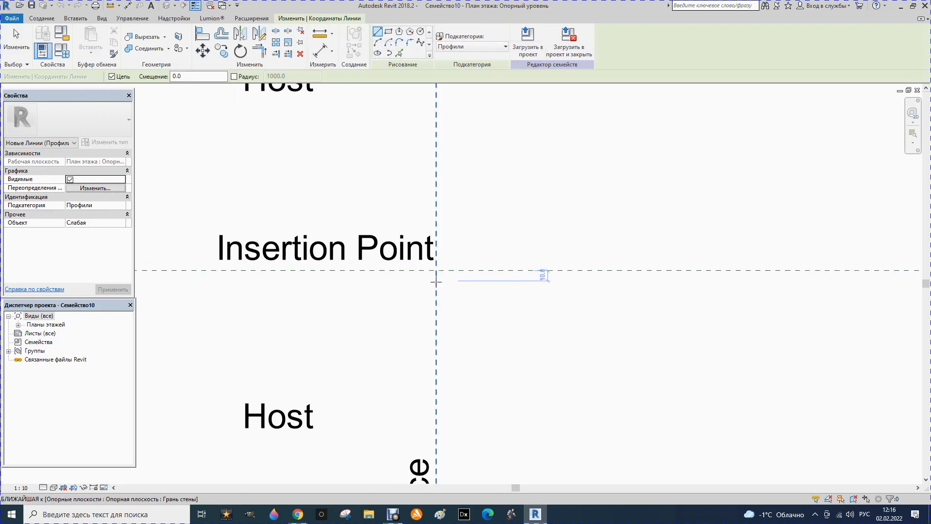
pyautogui.click(436, 267)
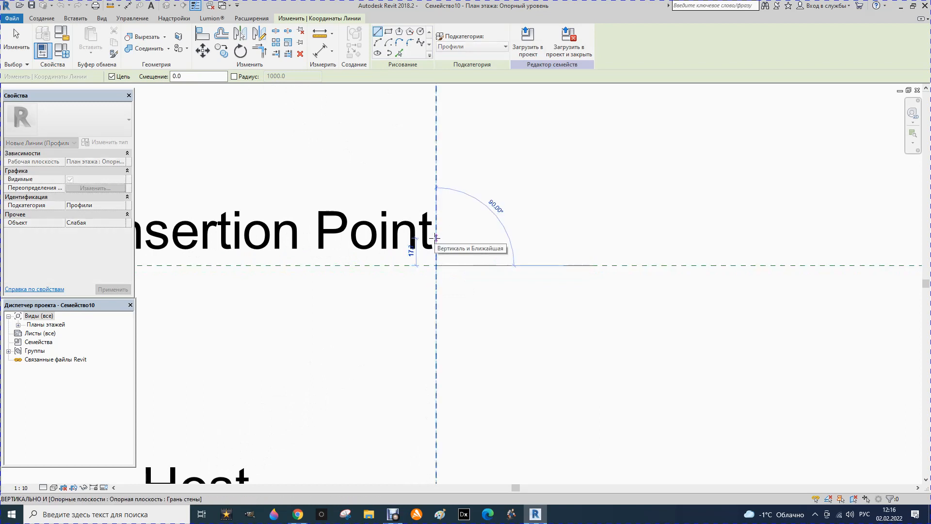
pyautogui.click(436, 235)
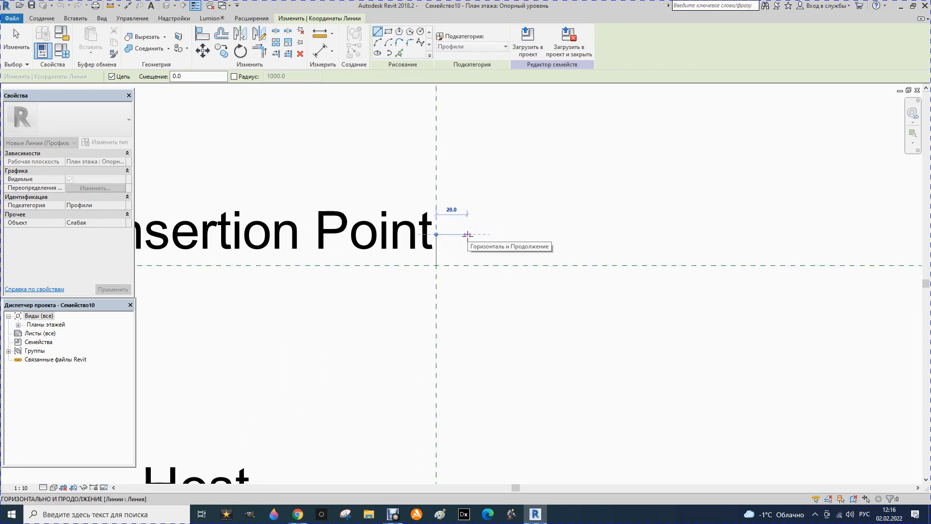
pyautogui.write('20')
pyautogui.press('Return')
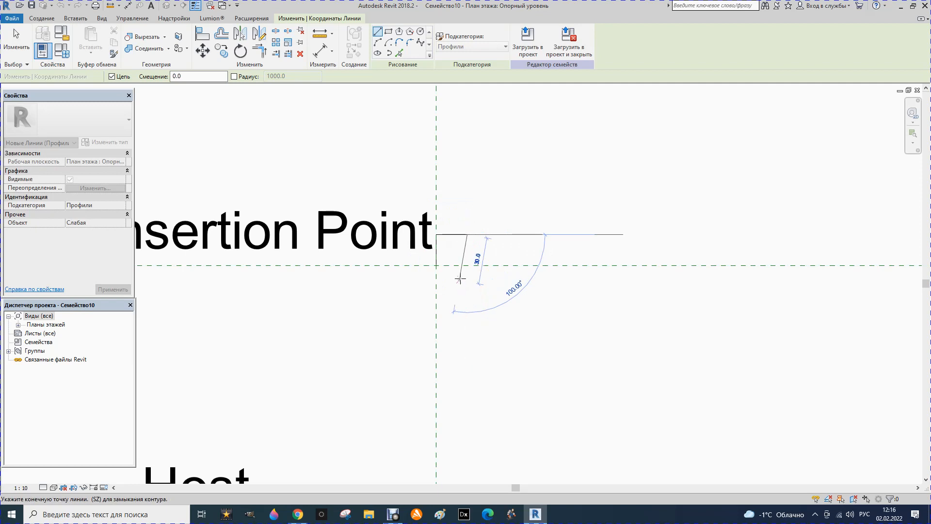
pyautogui.write('15')
pyautogui.press('Return')
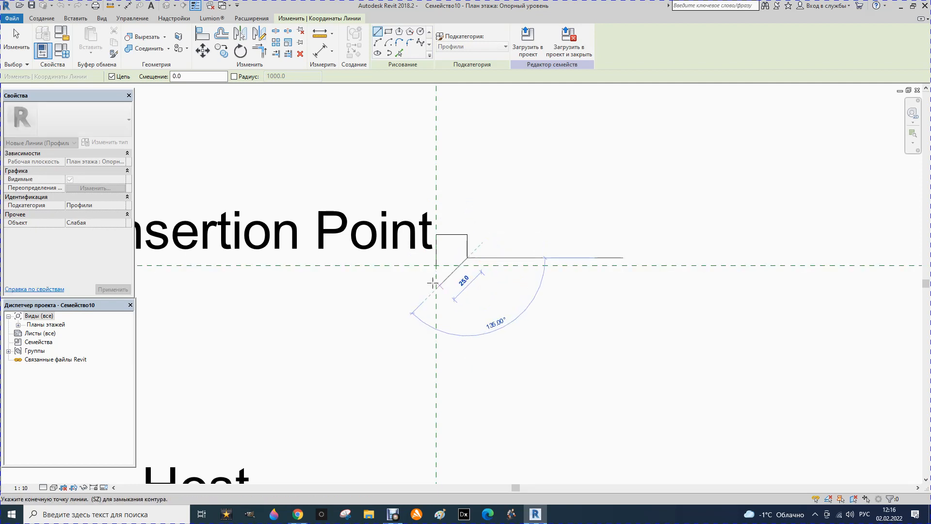
# Step: Draw the profile's lower half from the insertion point: about 20 mm down the host face, 20 mm outward, and about 15 mm up
pyautogui.press('Escape')
pyautogui.click(436, 265)
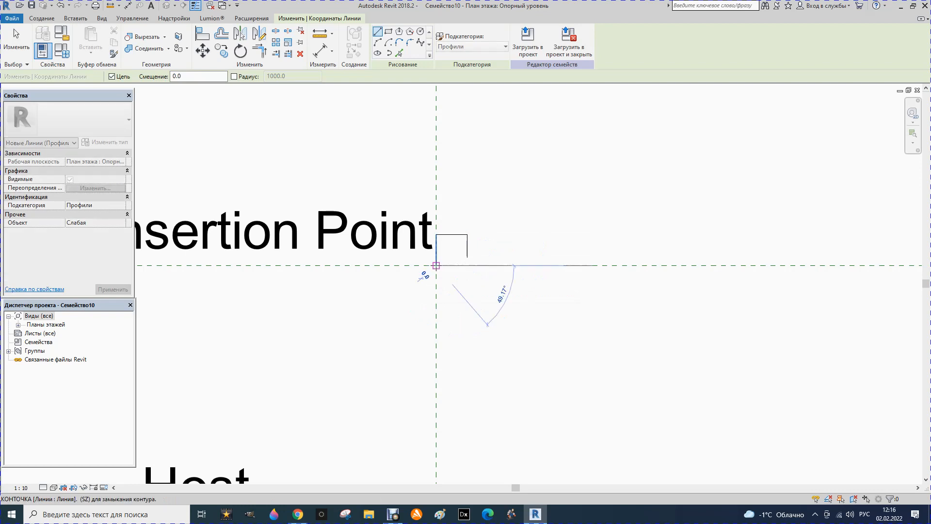
pyautogui.write('3')
pyautogui.press('Return')
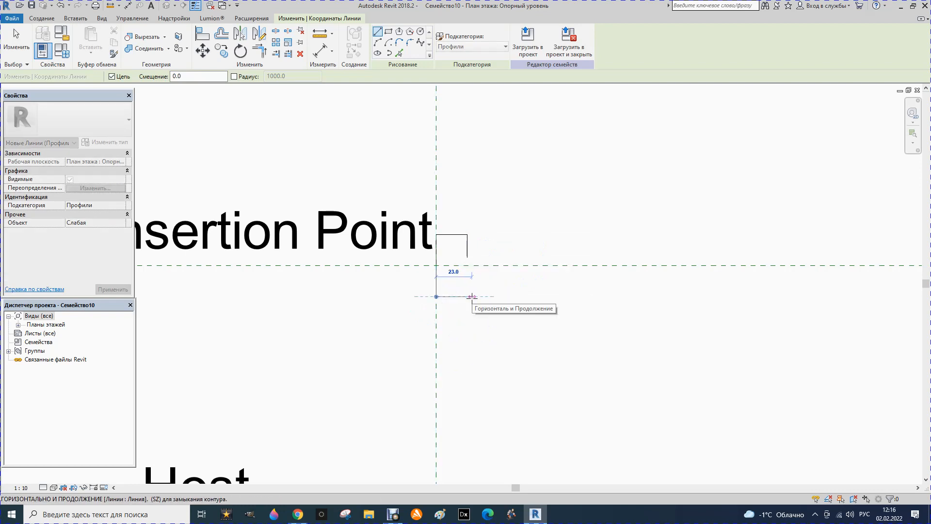
pyautogui.write('20')
pyautogui.press('Return')
pyautogui.click(467, 273)
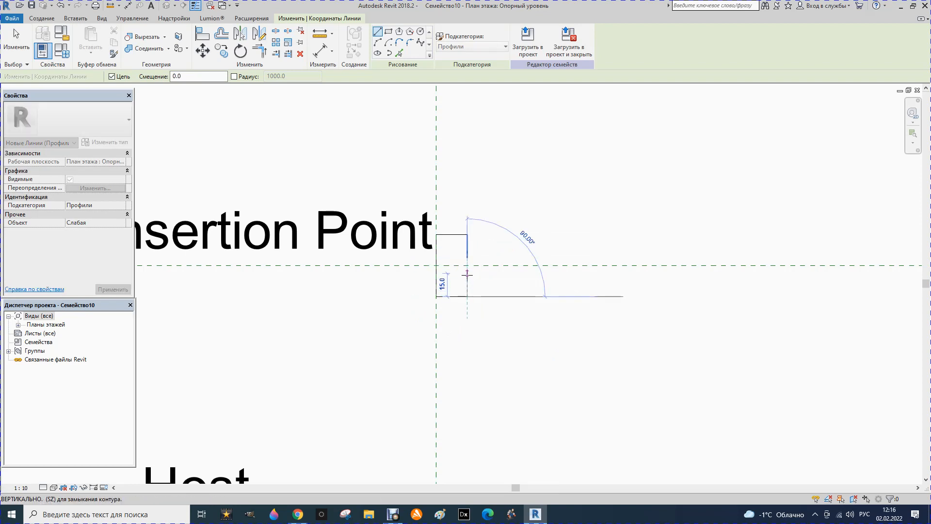
pyautogui.press('Escape')
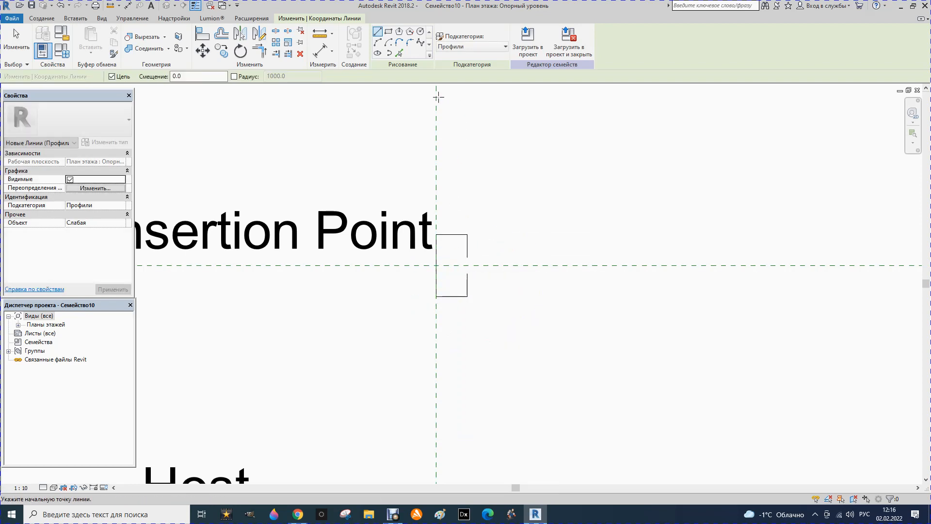
# Step: Close the gap between the two outer line ends with an inward-bulging arc of about 5.8 mm radius
pyautogui.click(377, 42)
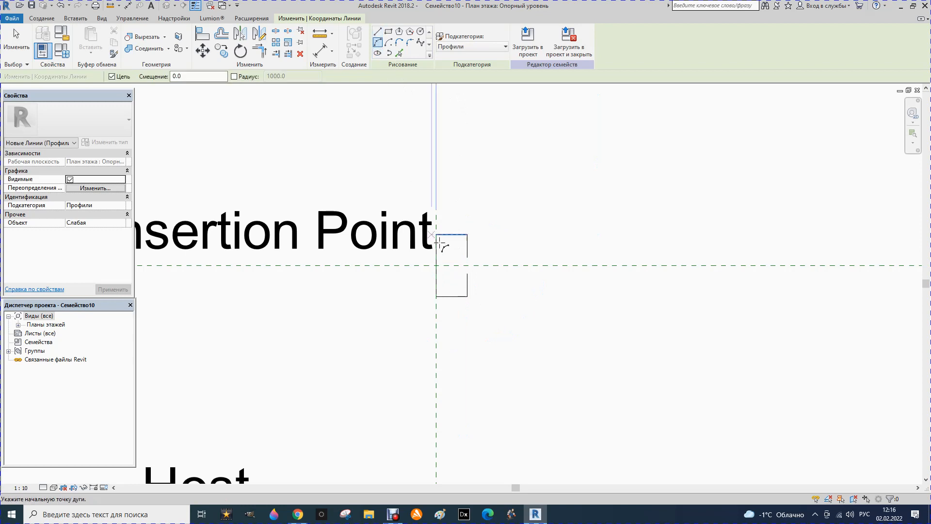
pyautogui.click(467, 273)
pyautogui.click(467, 259)
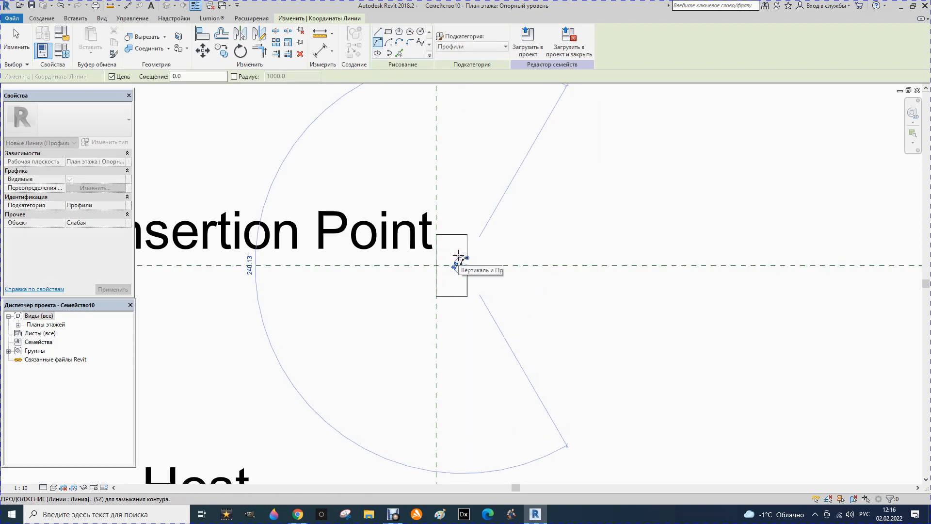
pyautogui.click(457, 257)
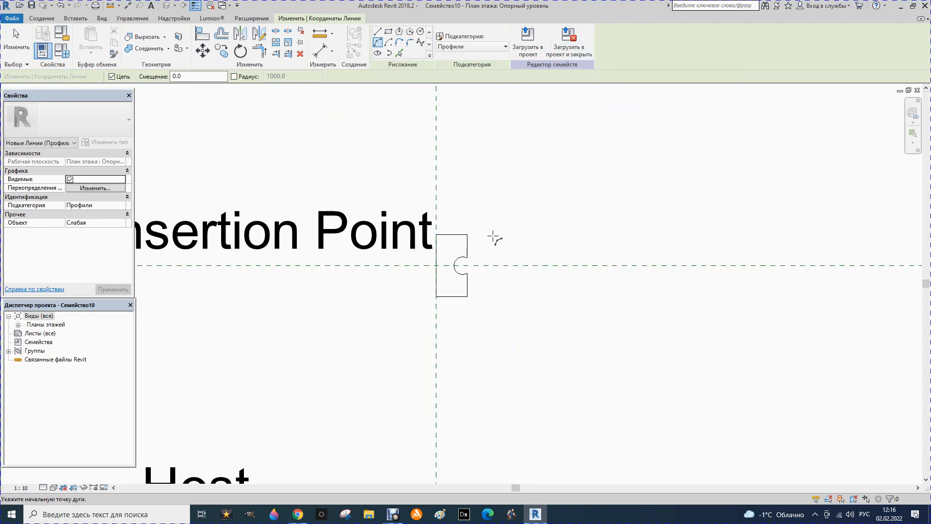
# Step: Load the profile family into the project and close it, trying to save its changes as "Профиль 20*40"
pyautogui.click(566, 54)
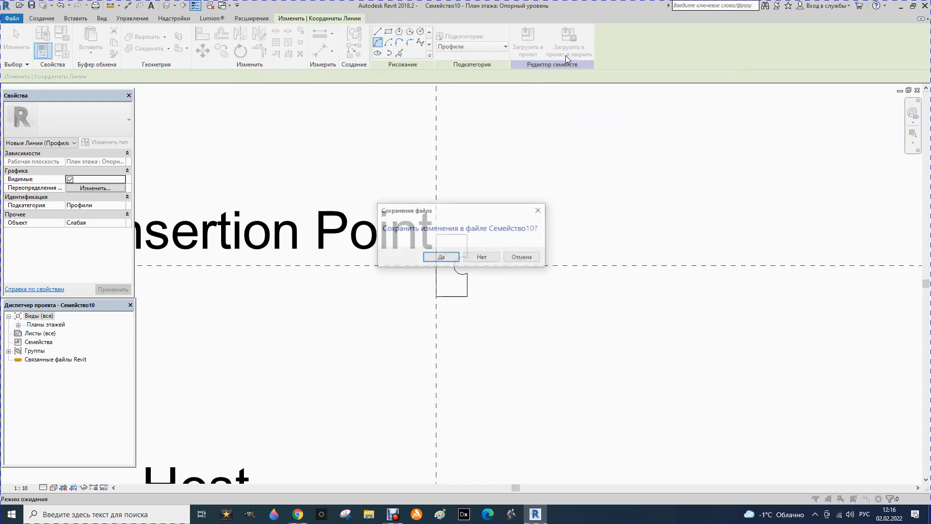
pyautogui.click(441, 259)
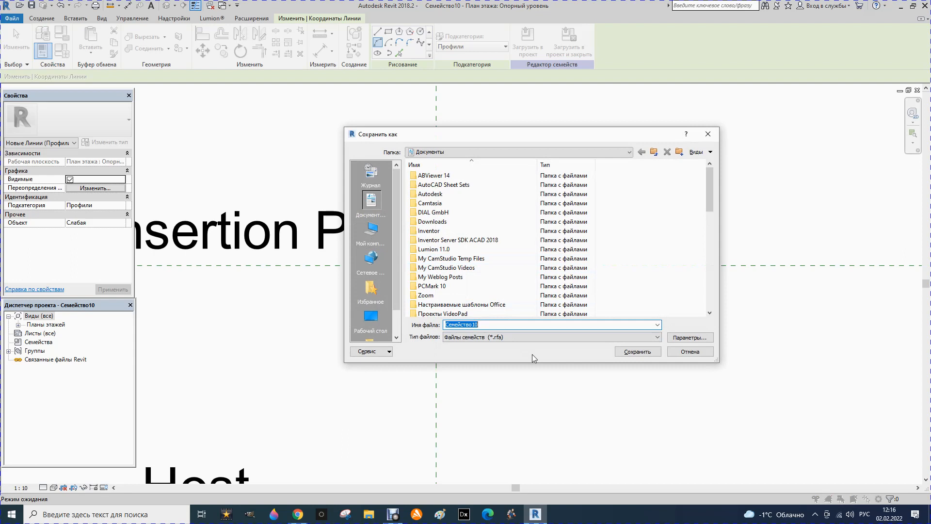
pyautogui.write('П')
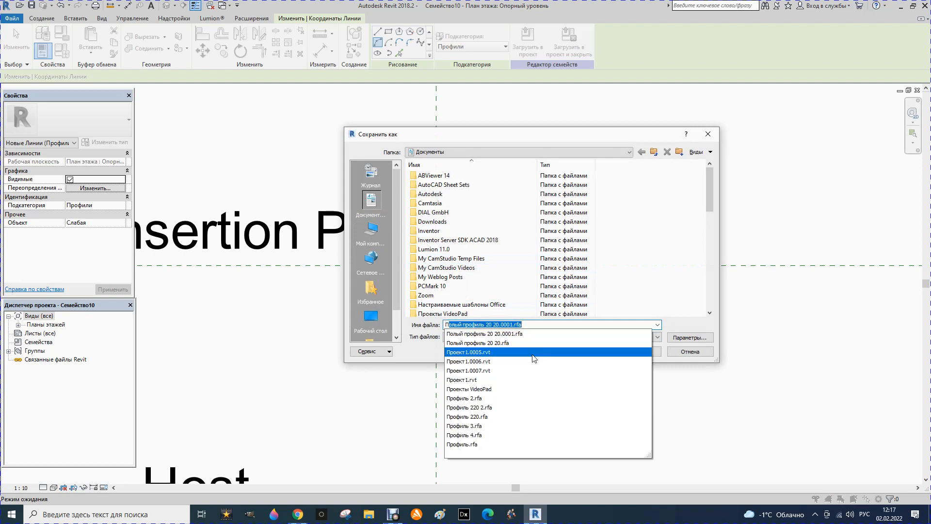
pyautogui.write('роф')
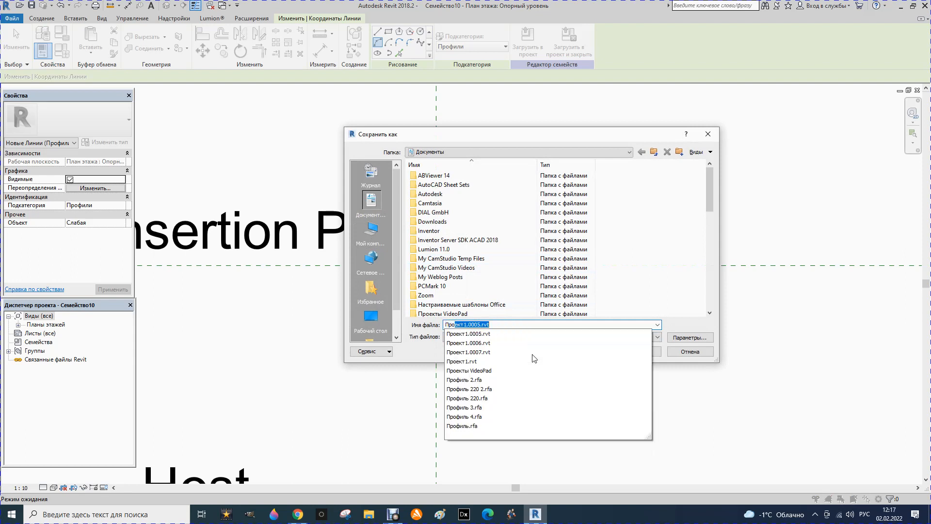
pyautogui.write('иль ')
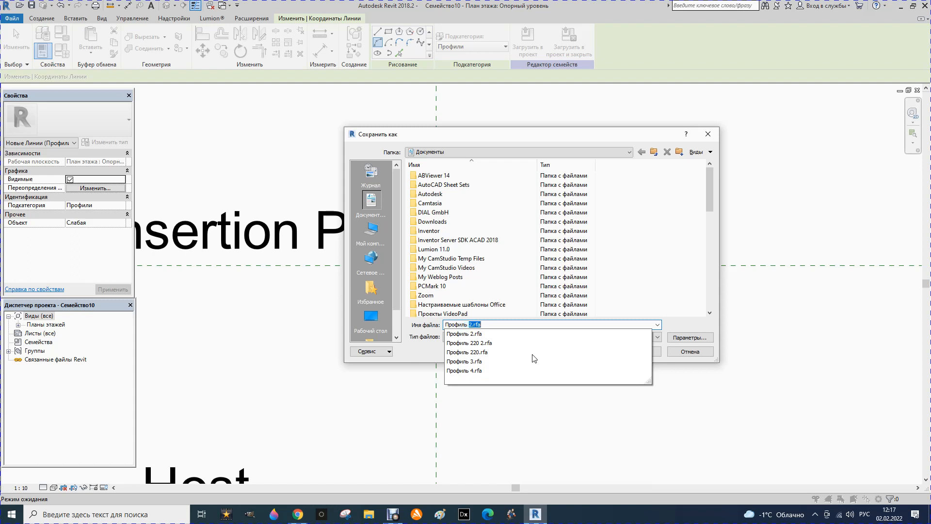
pyautogui.write('2')
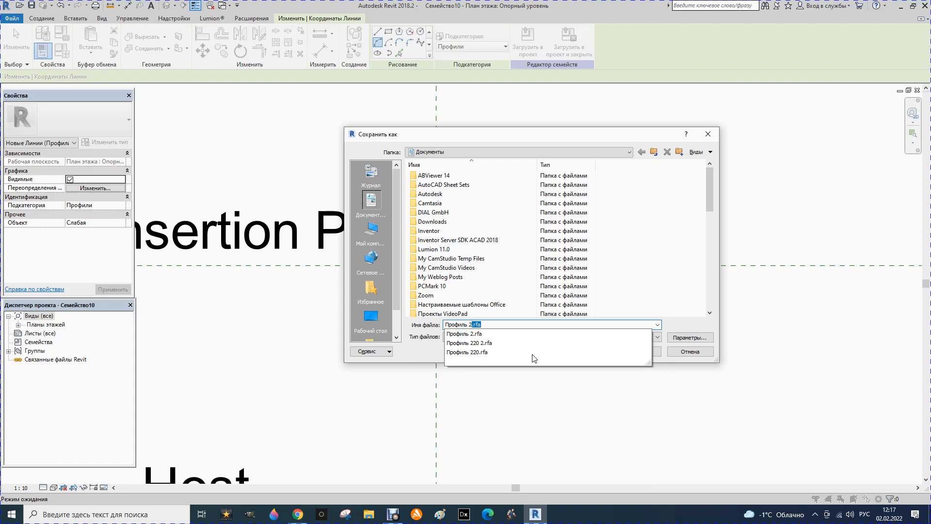
pyautogui.write('0')
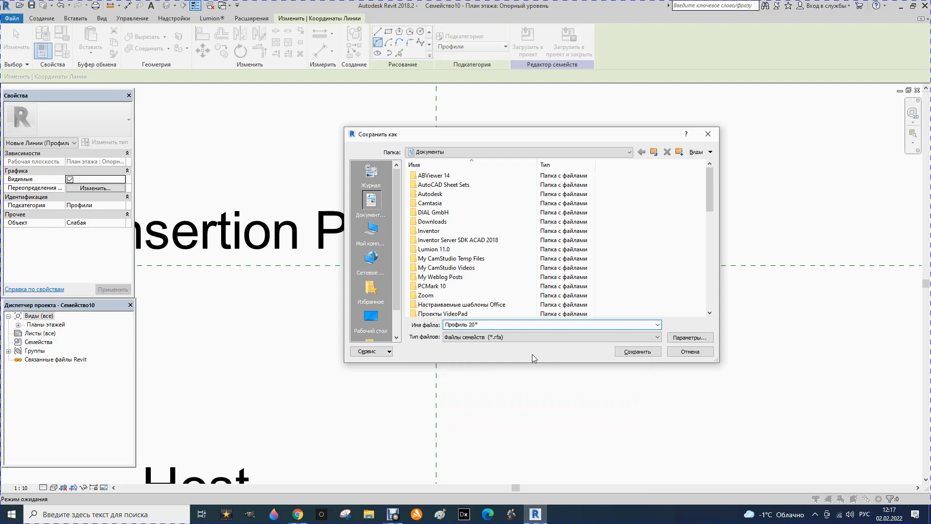
pyautogui.write('*40')
pyautogui.click(632, 351)
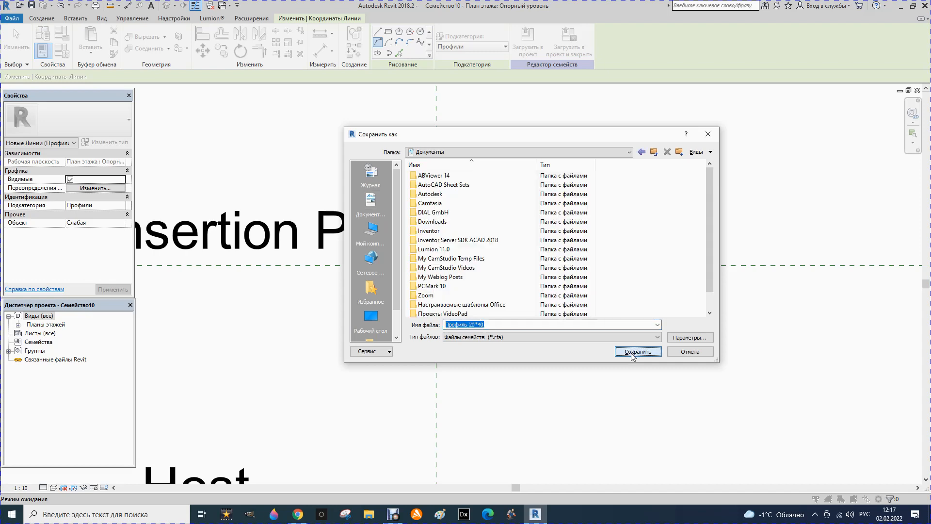
pyautogui.click(632, 353)
pyautogui.click(626, 354)
# Step: Correct the family's file name to "Профиль 20x40" and save it to return to the project
pyautogui.click(479, 324)
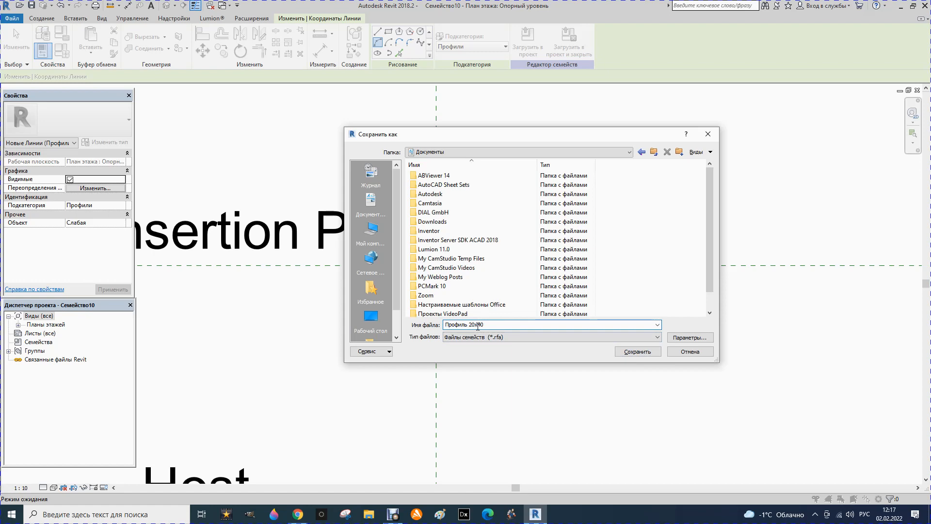
pyautogui.click(636, 352)
pyautogui.hotkey('ctrl', 'Tab')
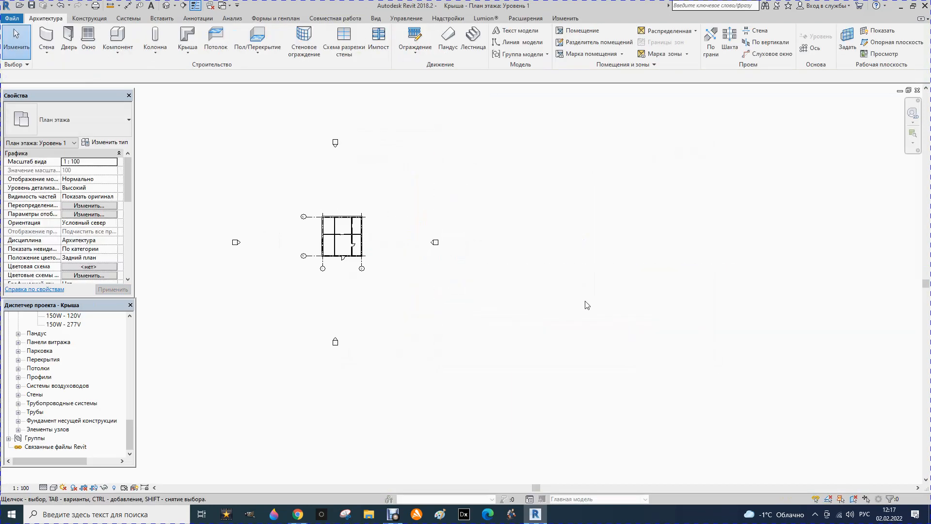
# Step: Show the floor plan and the 3D view side by side and make the 3D view active
pyautogui.click(908, 90)
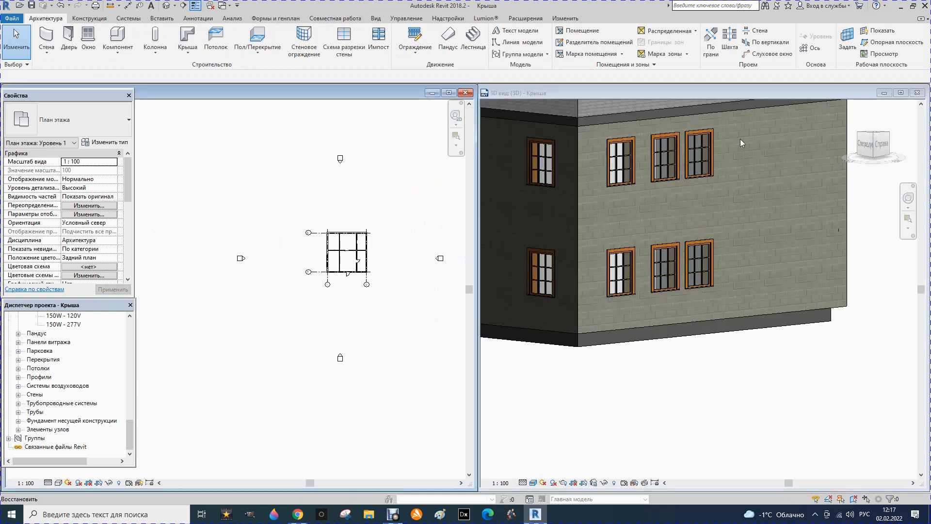
pyautogui.click(47, 52)
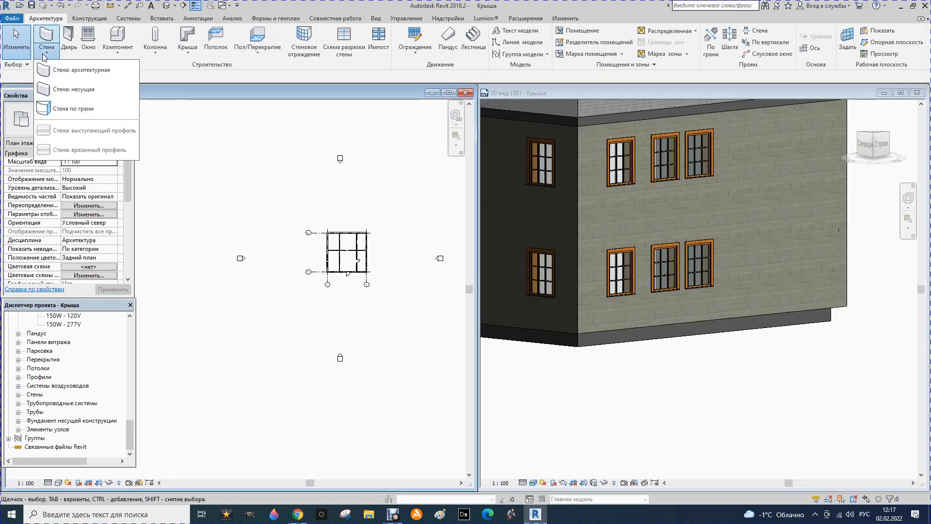
pyautogui.click(557, 418)
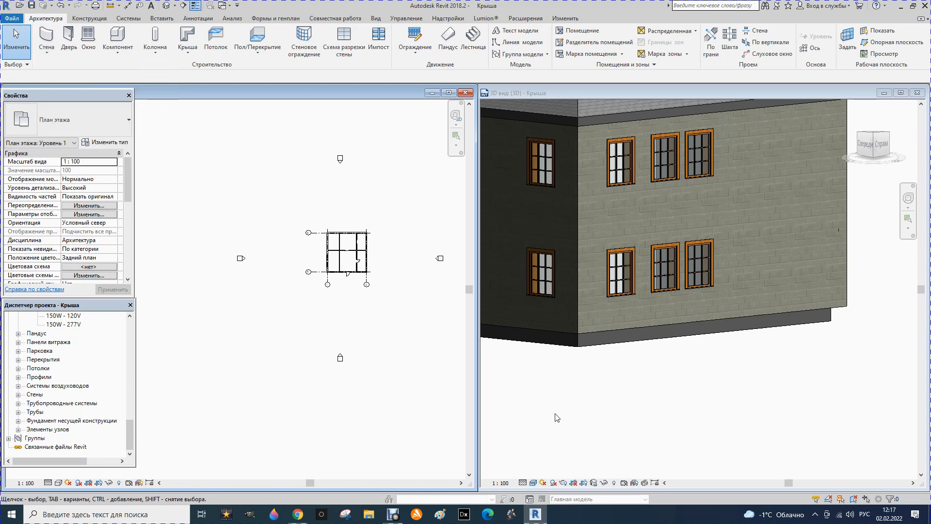
pyautogui.click(46, 53)
pyautogui.click(442, 328)
pyautogui.click(517, 354)
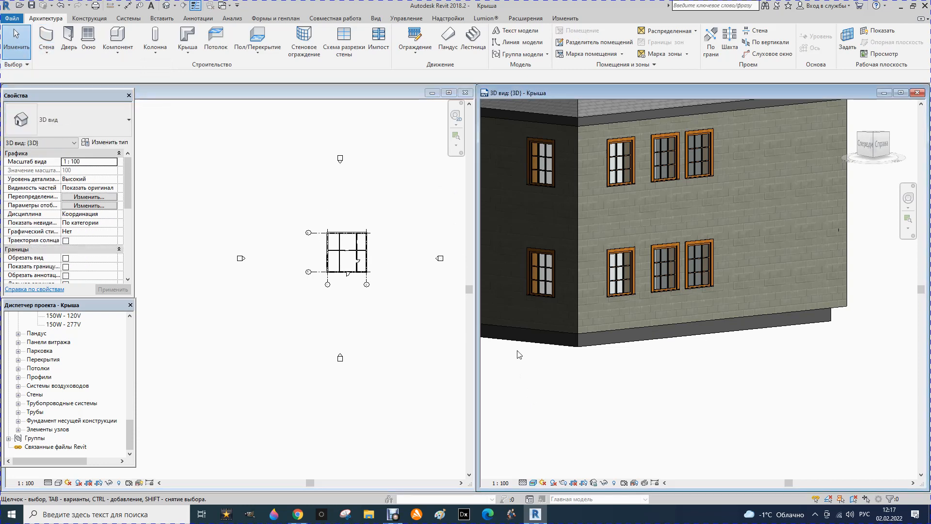
# Step: Start a wall sweep of type Карниз and set the type's profile to "Профиль 20x40 : Профиль 20x40"
pyautogui.click(46, 53)
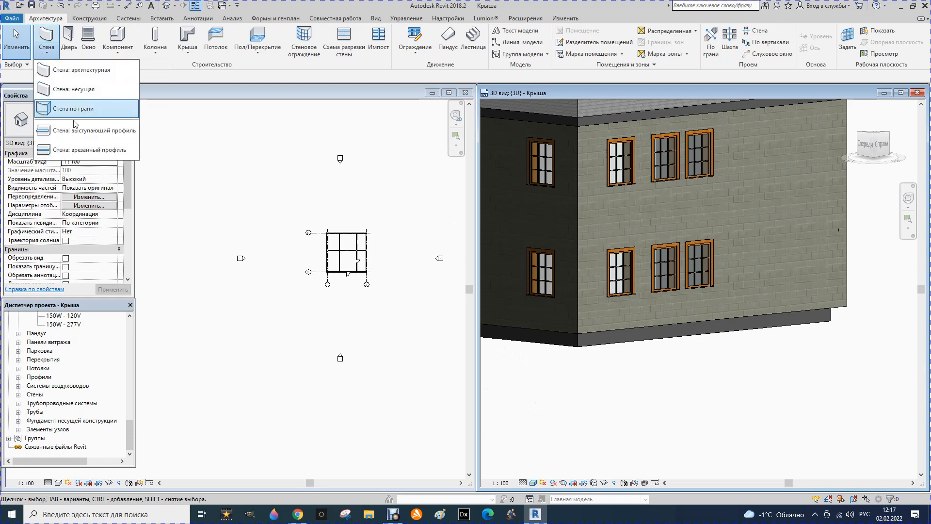
pyautogui.click(85, 131)
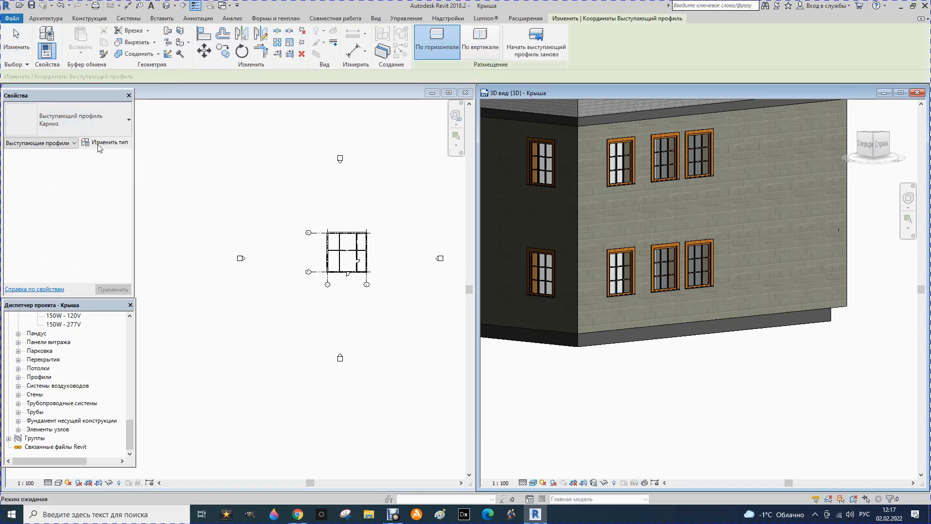
pyautogui.click(106, 142)
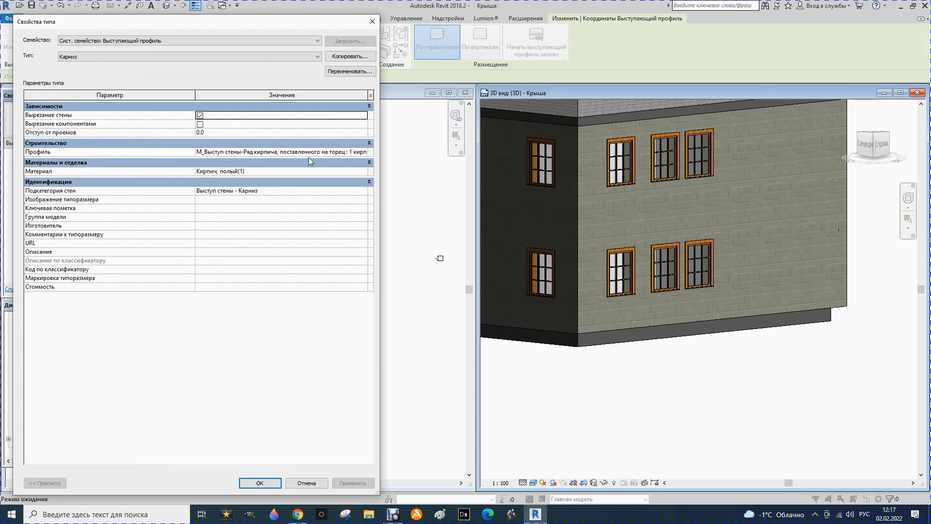
pyautogui.click(321, 153)
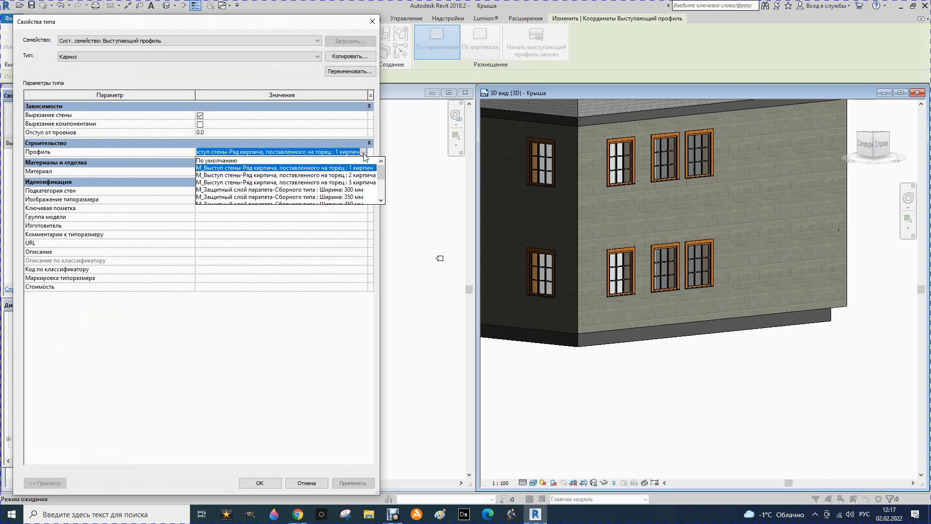
pyautogui.scroll(-5, 317, 186)
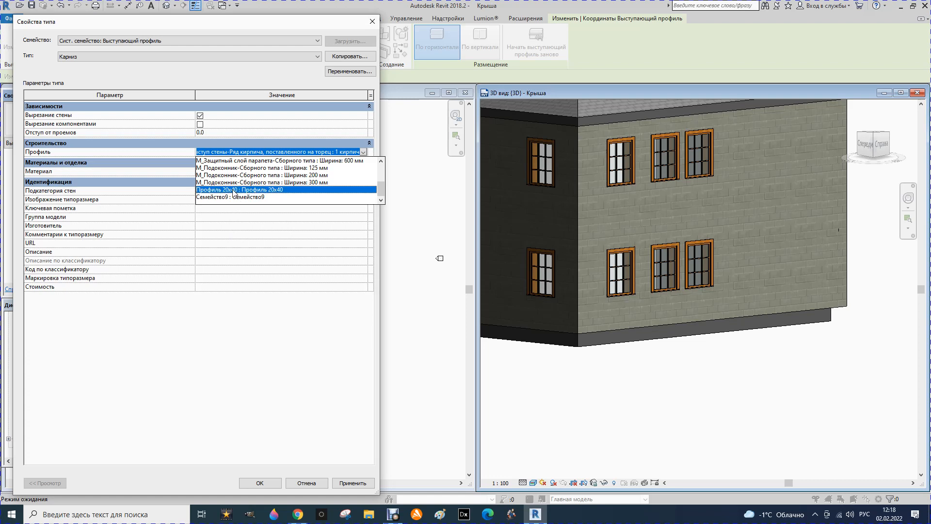
pyautogui.click(234, 190)
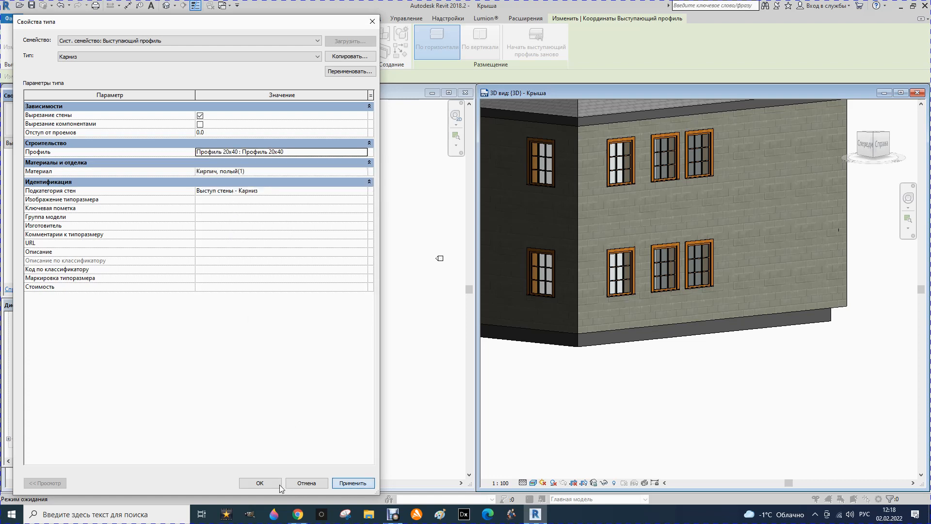
pyautogui.click(259, 483)
# Step: Place the horizontal sweep on the light wall between the two window rows, about 3100 mm above Уровень 1, and inspect its profile at the corner
pyautogui.click(588, 219)
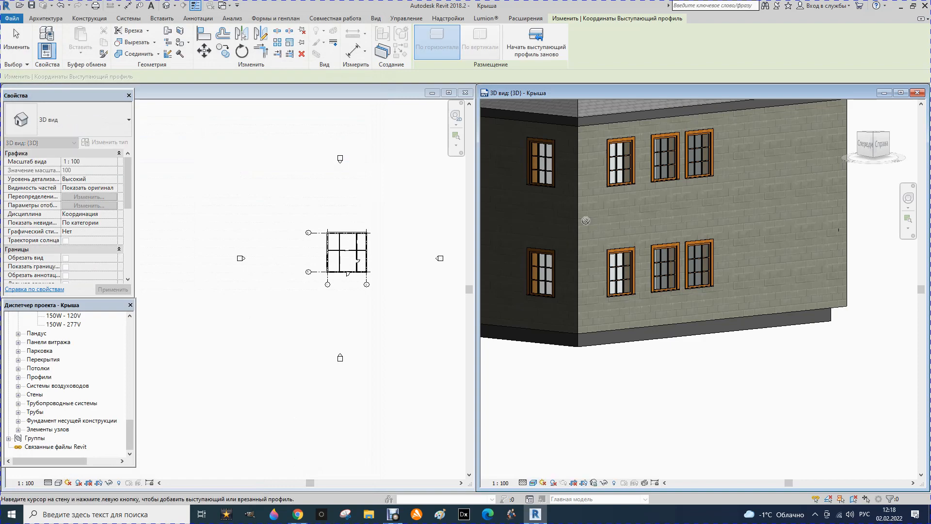
pyautogui.press('Escape')
pyautogui.press('Escape')
pyautogui.scroll(2, 583, 216)
pyautogui.scroll(5, 581, 216)
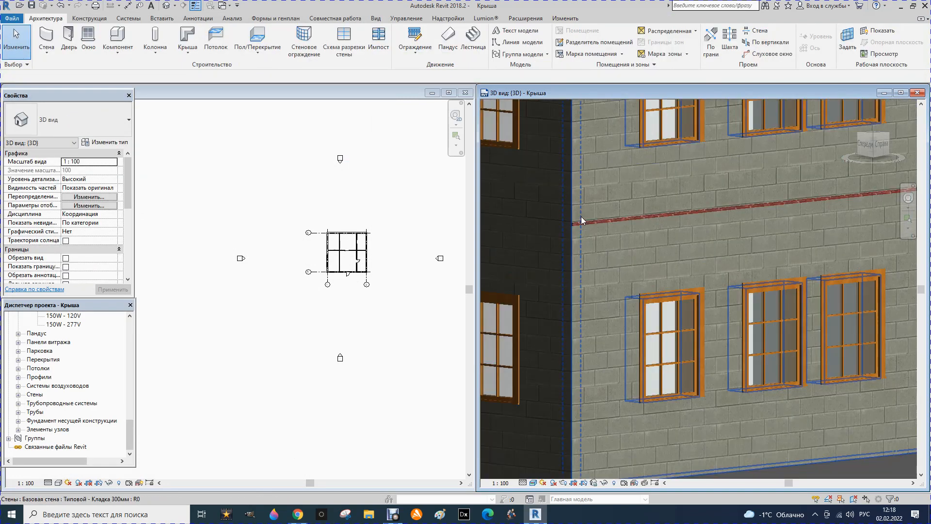
pyautogui.scroll(3, 572, 226)
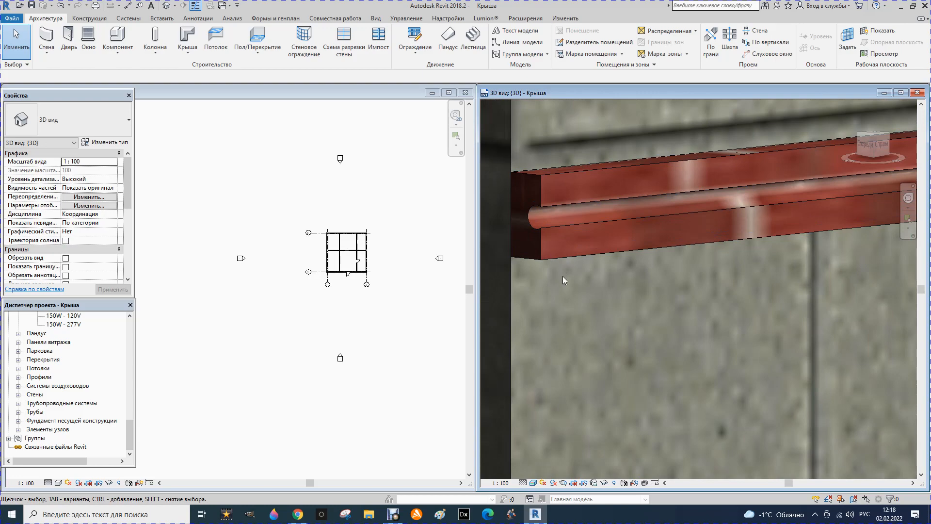
pyautogui.scroll(-5, 551, 281)
pyautogui.scroll(-6, 582, 240)
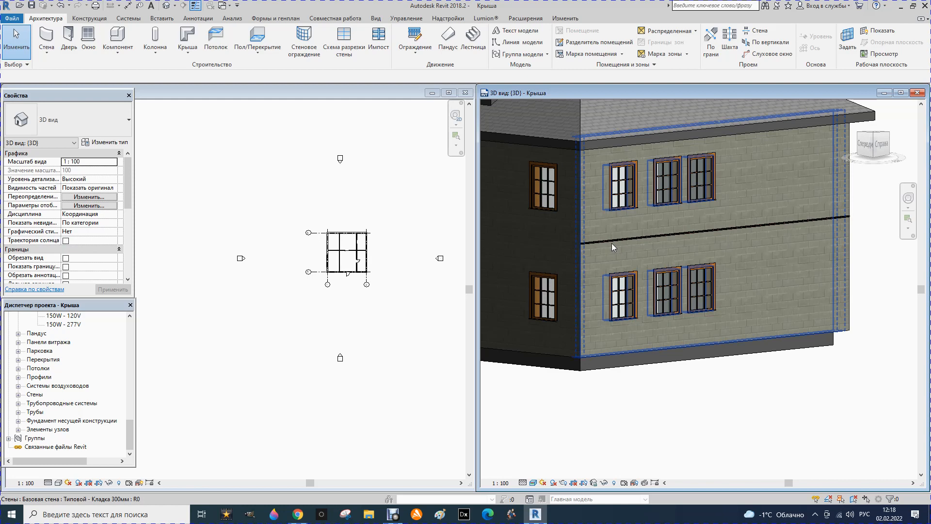
# Step: Pull the sweep's end back from the shared house corner, shortening the sweep to about 9800 mm
pyautogui.scroll(5, 611, 240)
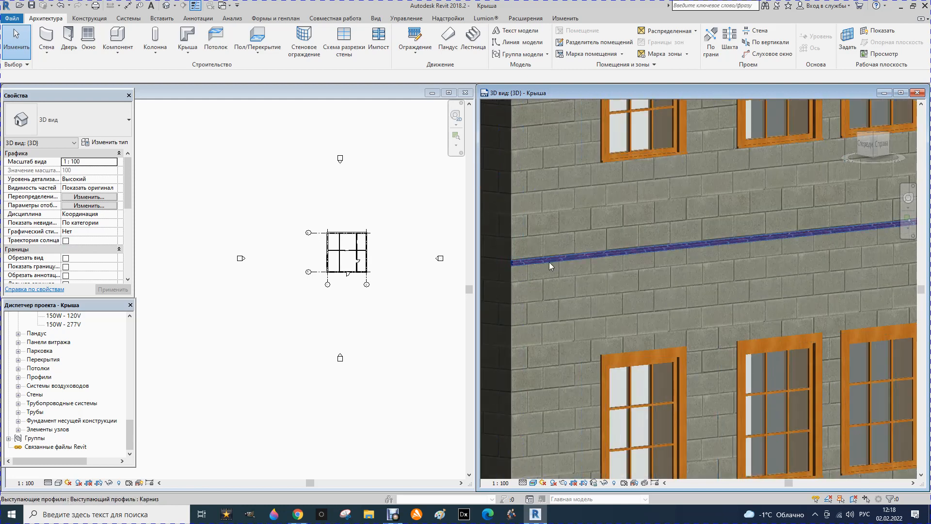
pyautogui.click(549, 260)
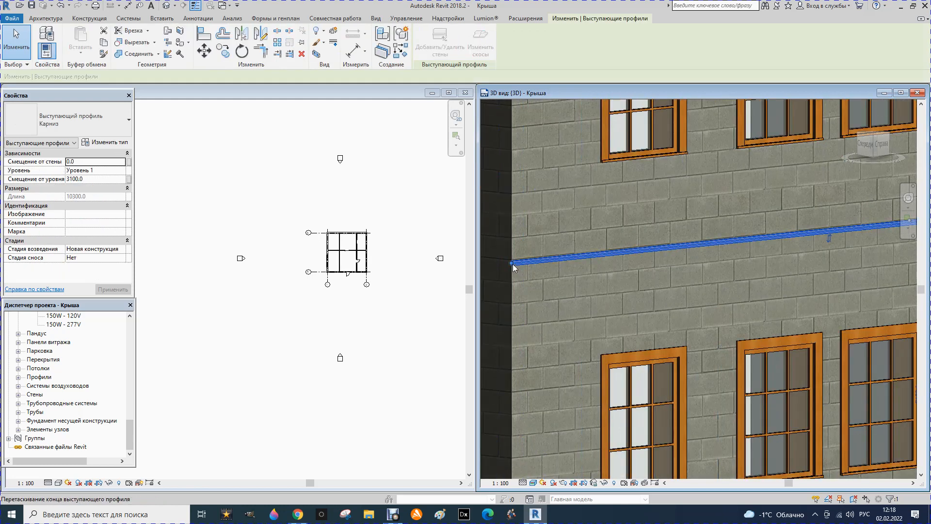
pyautogui.moveTo(513, 264); pyautogui.dragTo(543, 263)
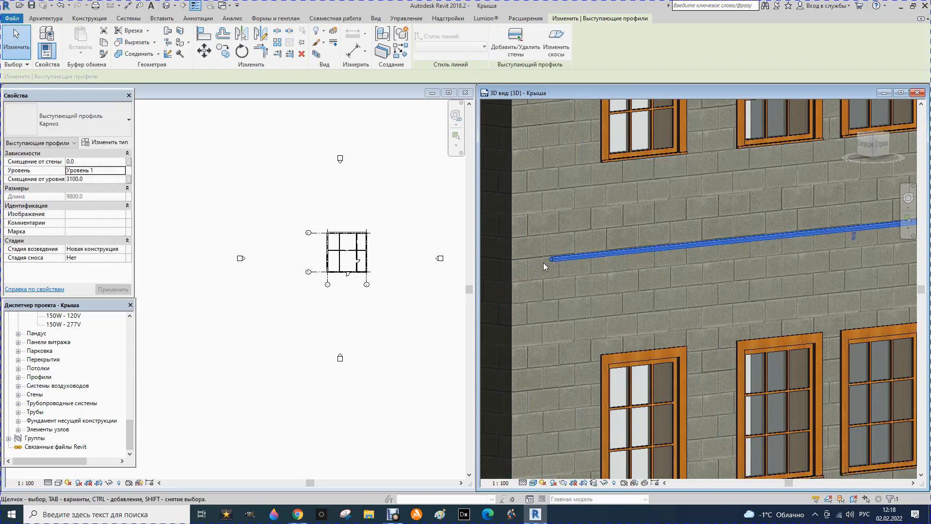
pyautogui.scroll(-5, 554, 267)
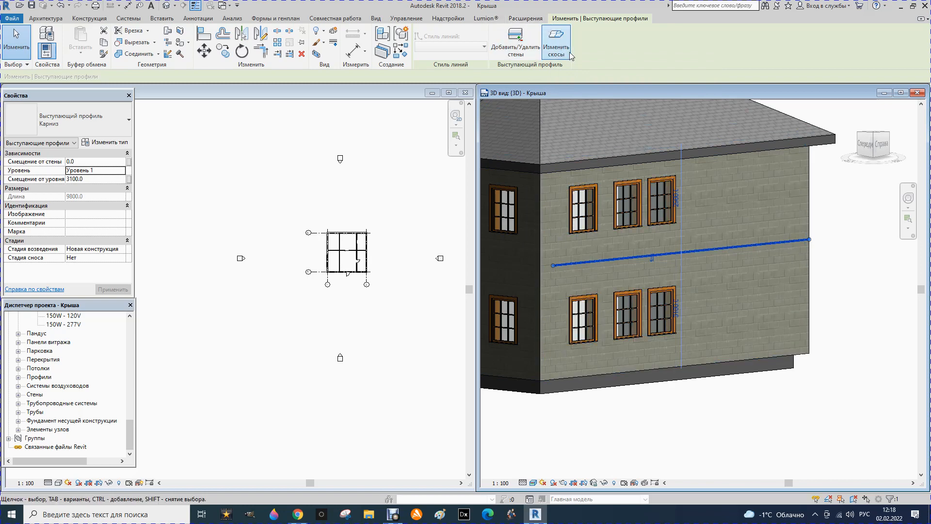
# Step: Try to extend the shortened sweep onto the adjoining dark wall with the Add/Remove Walls command
pyautogui.click(511, 47)
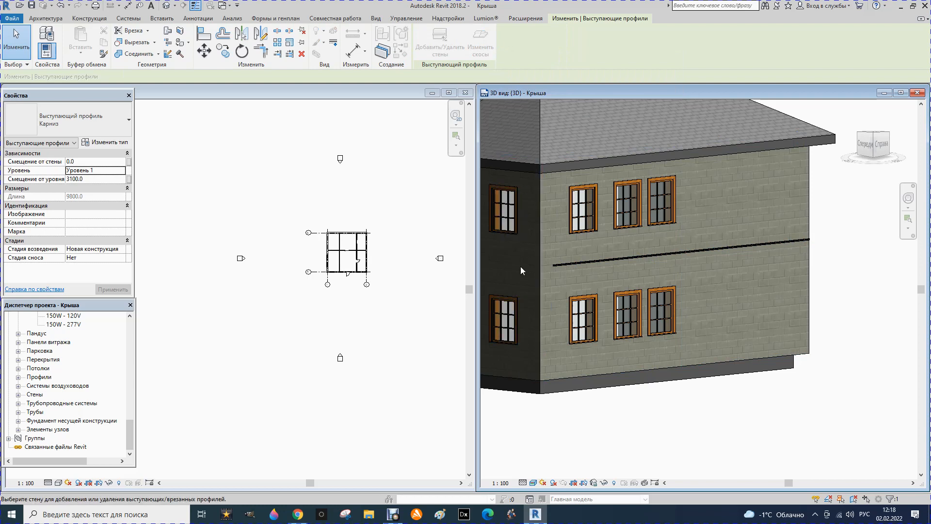
pyautogui.click(520, 266)
pyautogui.click(527, 263)
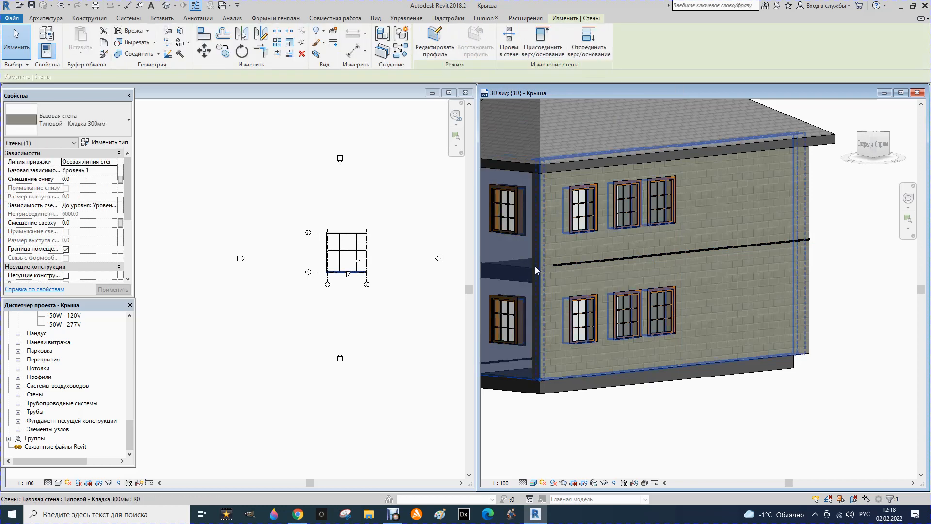
pyautogui.click(557, 288)
pyautogui.click(536, 54)
pyautogui.click(529, 146)
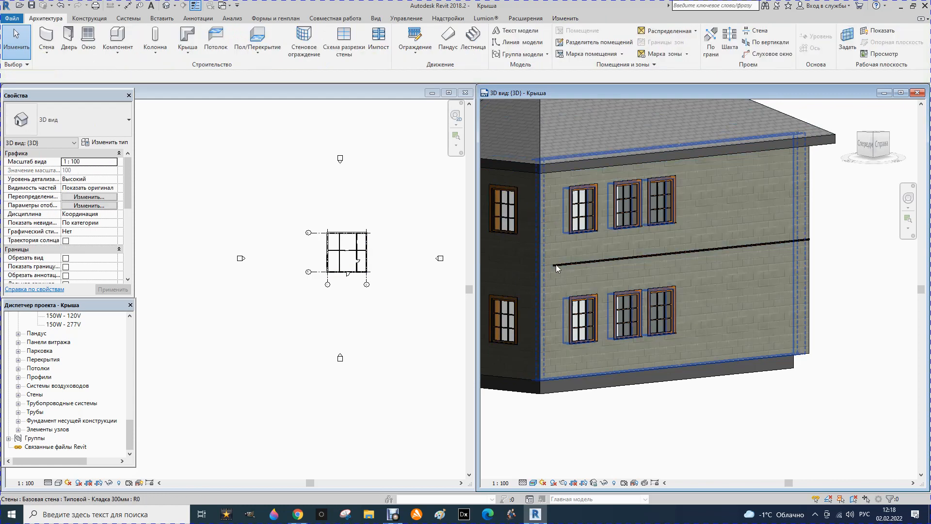
pyautogui.click(556, 264)
pyautogui.click(439, 39)
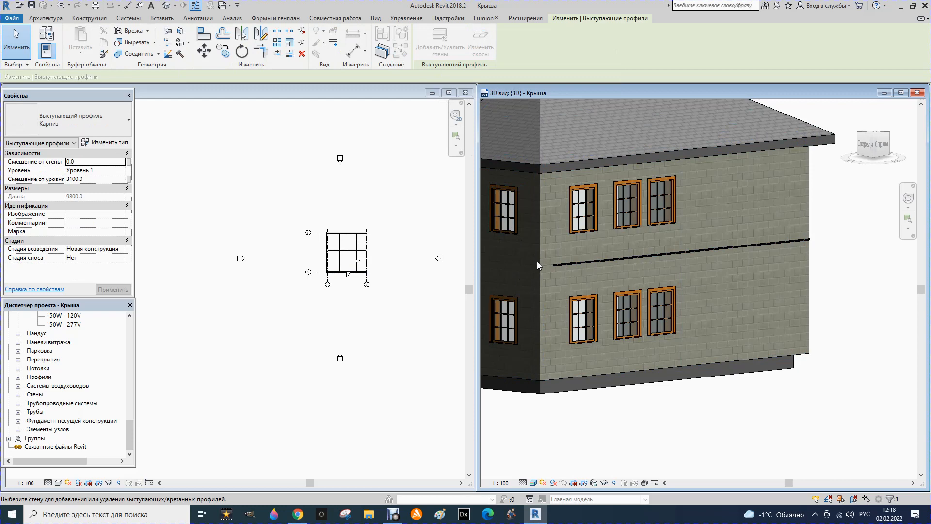
pyautogui.click(506, 265)
pyautogui.click(514, 267)
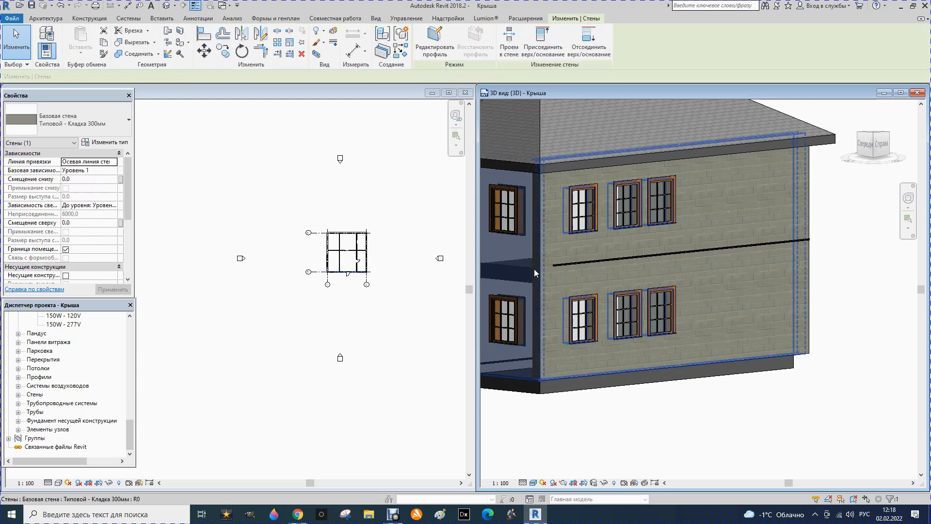
pyautogui.press('Escape')
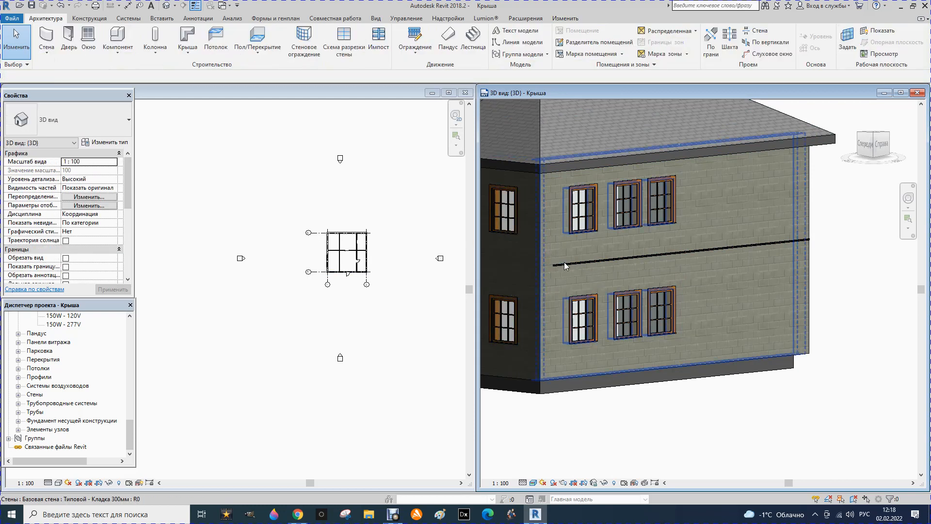
# Step: Create a similar Карниз sweep on the adjoining dark wall, between its window rows, and inspect it at the corner
pyautogui.click(565, 264)
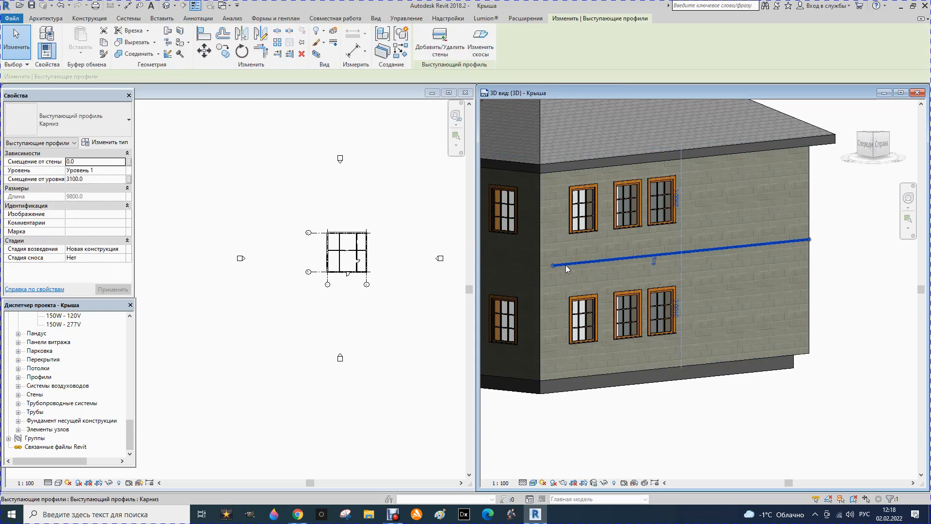
pyautogui.click(396, 54)
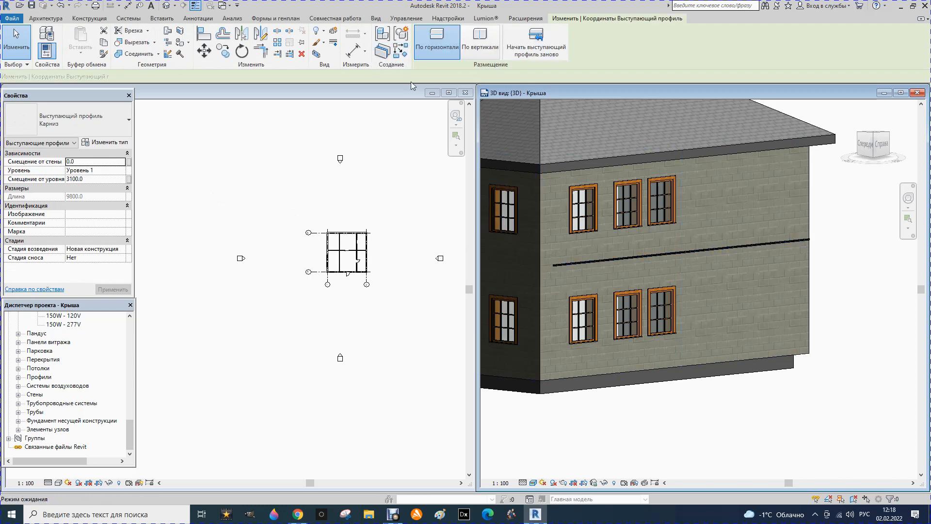
pyautogui.click(523, 264)
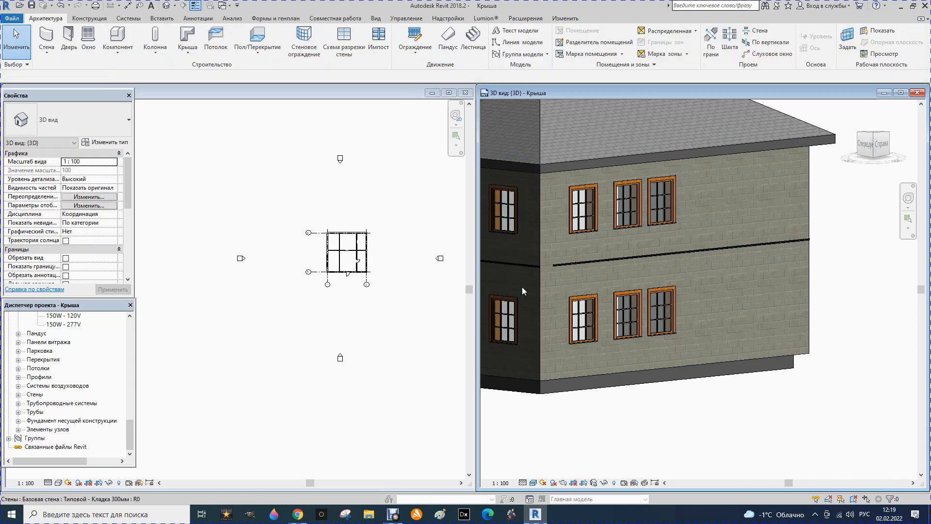
pyautogui.scroll(5, 522, 275)
pyautogui.scroll(3, 527, 268)
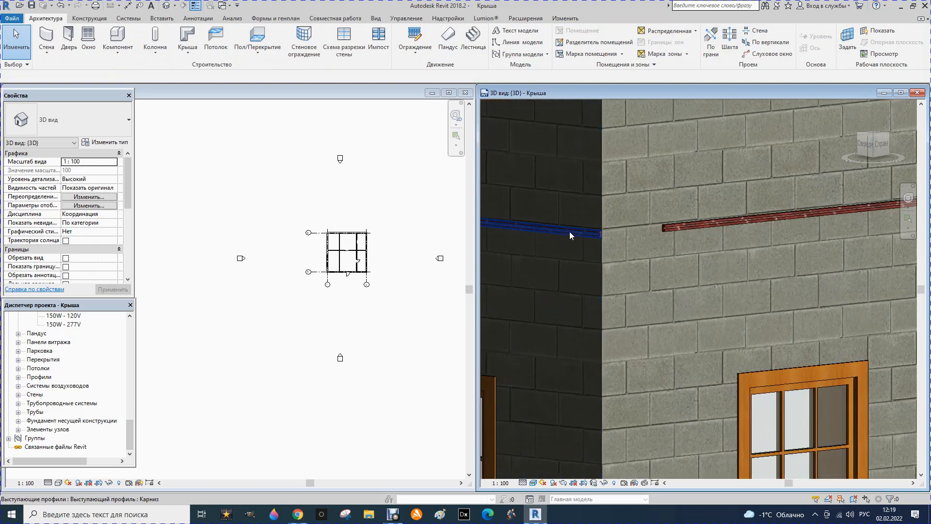
pyautogui.scroll(-5, 569, 232)
pyautogui.scroll(-6, 568, 232)
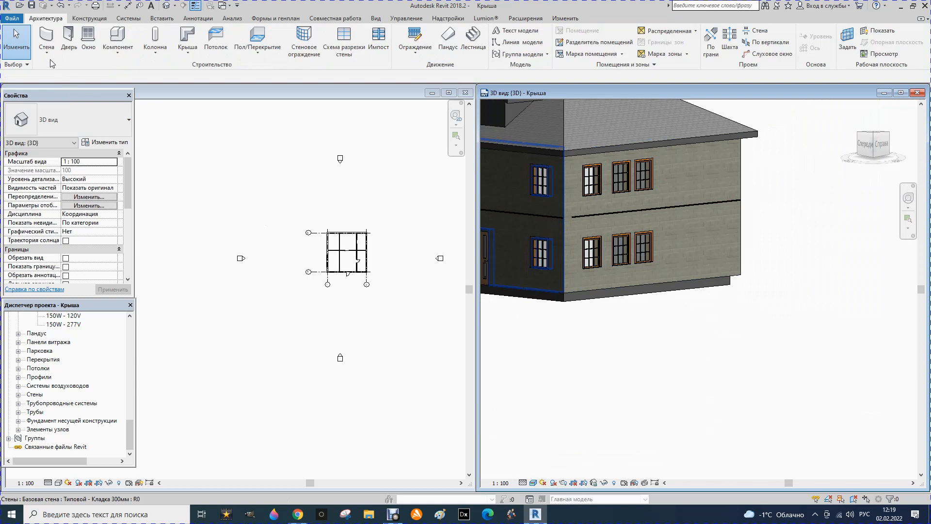
# Step: Place a vertical wall reveal (Врезанный профиль) on the light wall between the windows and the far corner, and inspect its crossing with the sweep
pyautogui.click(47, 53)
pyautogui.click(77, 149)
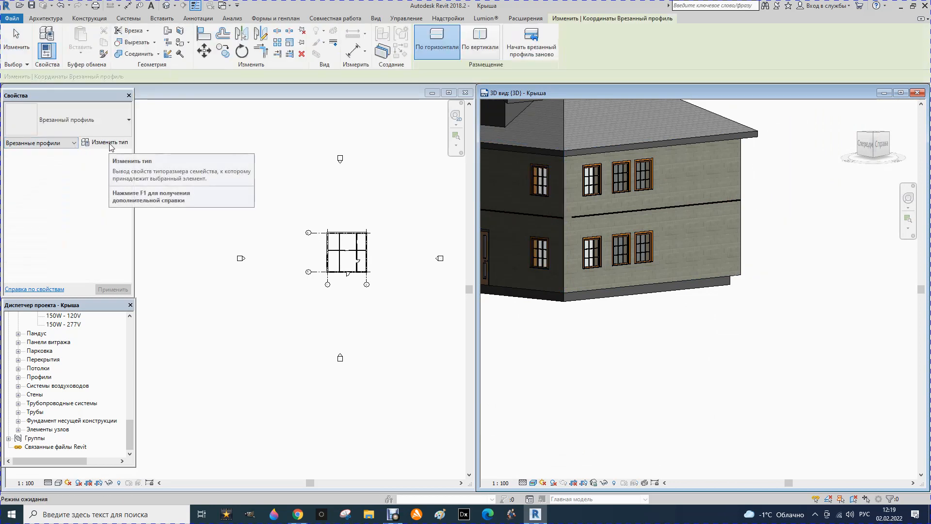
pyautogui.click(479, 40)
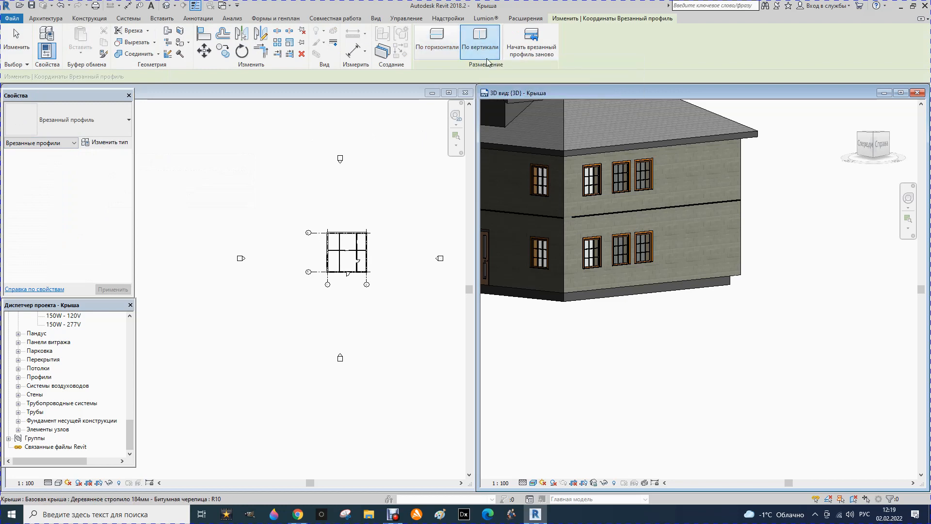
pyautogui.click(677, 227)
pyautogui.press('Escape')
pyautogui.scroll(3, 681, 203)
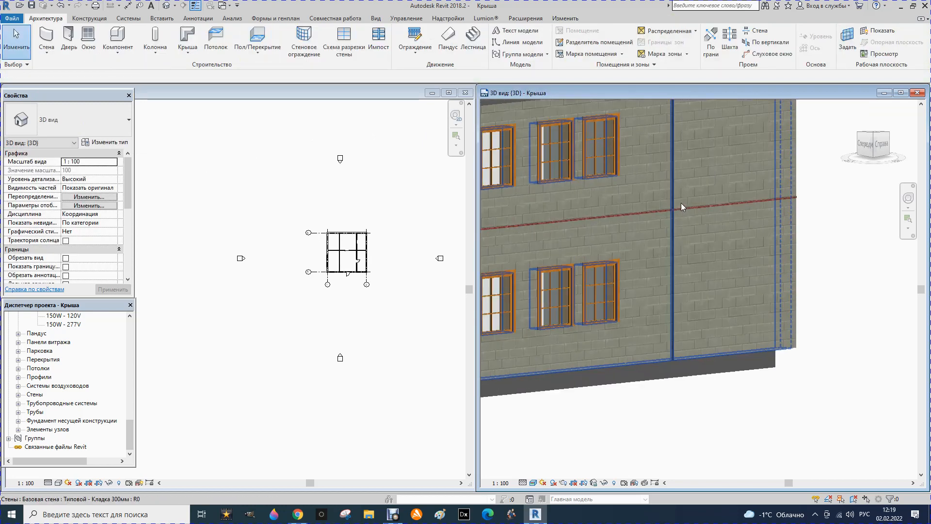
pyautogui.scroll(4, 681, 202)
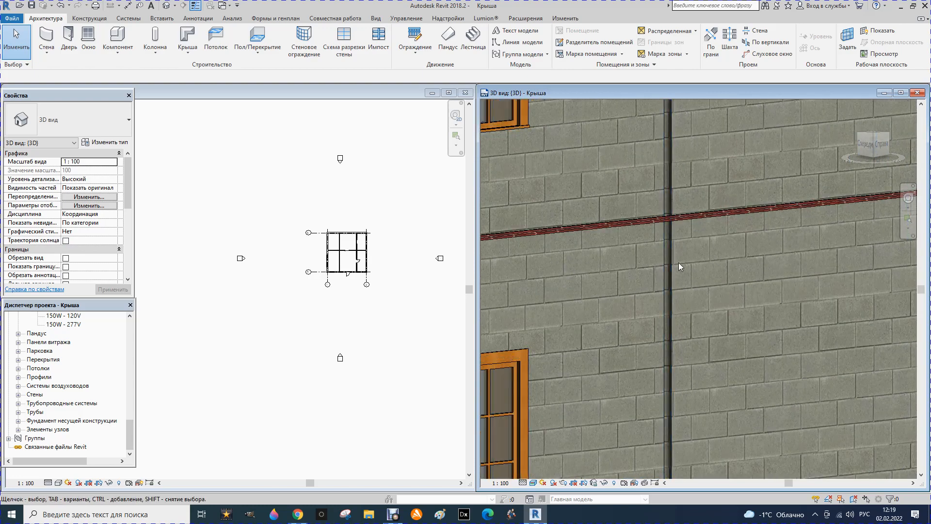
pyautogui.scroll(-6, 669, 255)
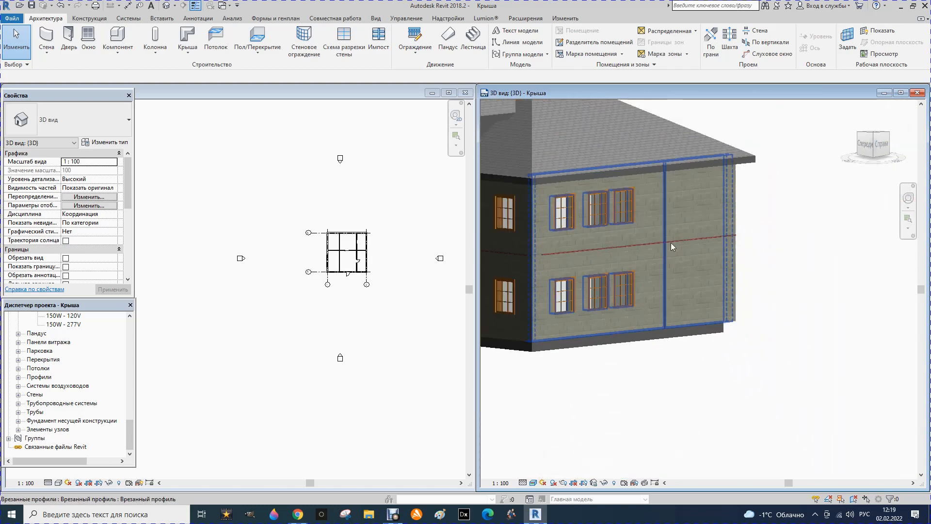
# Step: Create a new family from the template "Метрическая система, профиль-Выемка"
pyautogui.click(12, 19)
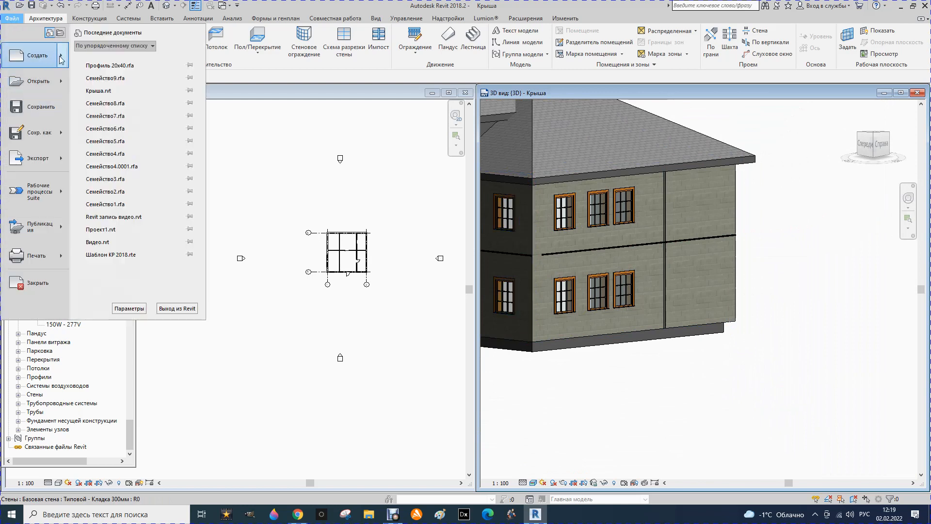
pyautogui.moveTo(61, 60)
pyautogui.click(120, 96)
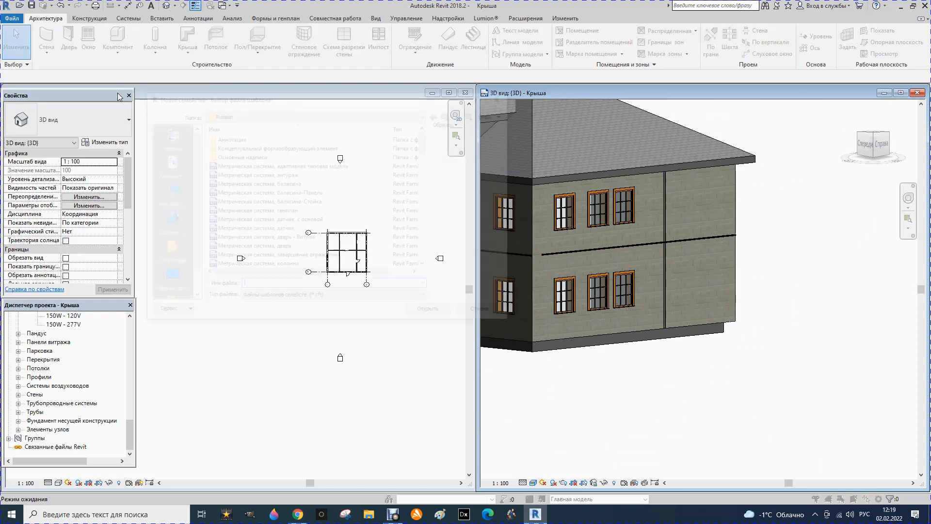
pyautogui.scroll(-11, 289, 213)
pyautogui.scroll(-4, 289, 213)
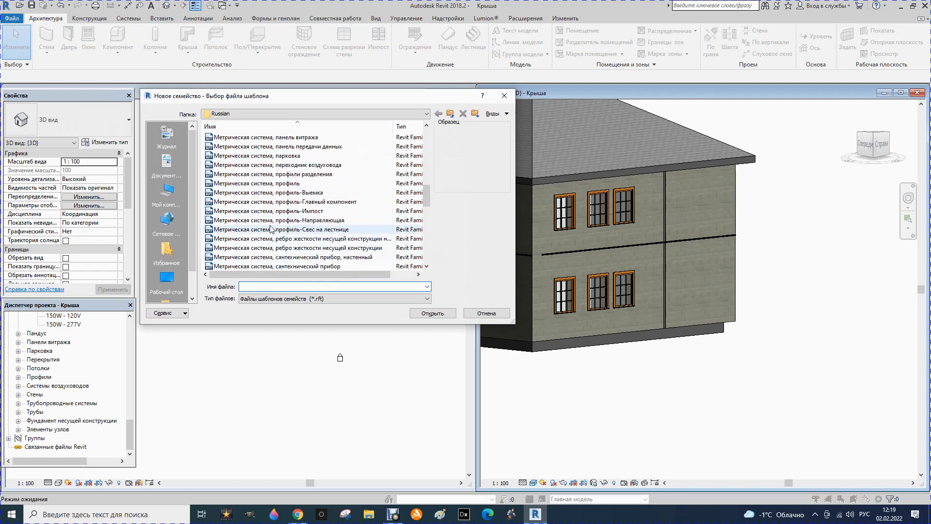
pyautogui.scroll(-1, 269, 213)
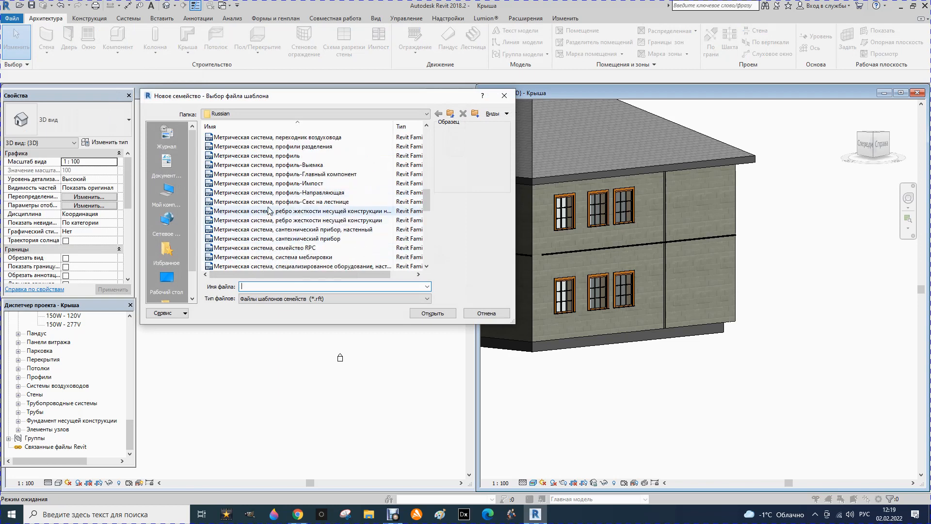
pyautogui.click(265, 164)
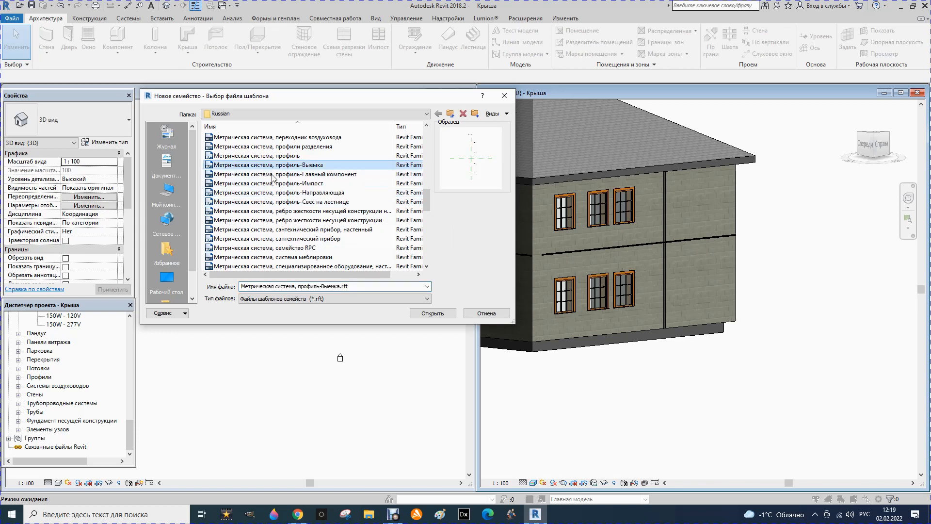
pyautogui.click(434, 313)
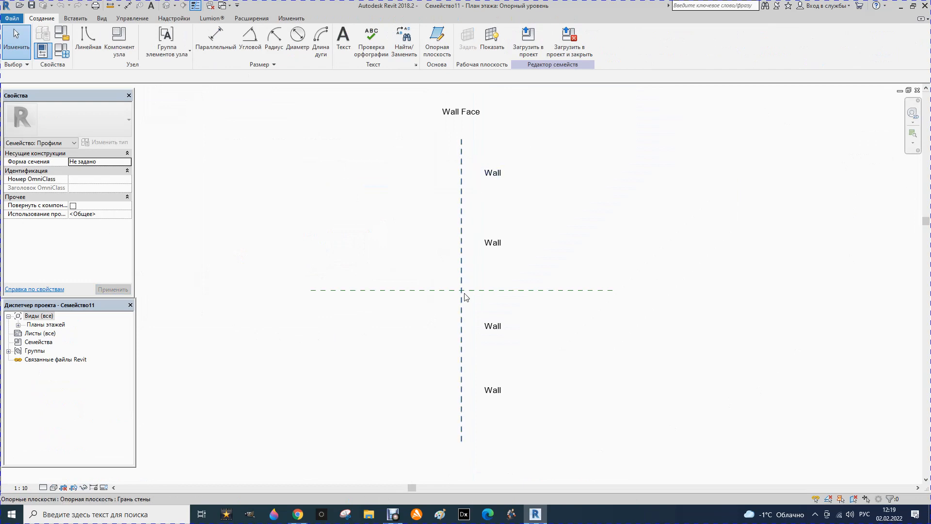
# Step: From the reference plane intersection, draw a profile with lines 25 up, 35 into the wall, 65 down, a short inward return and a slanted closing line
pyautogui.click(88, 41)
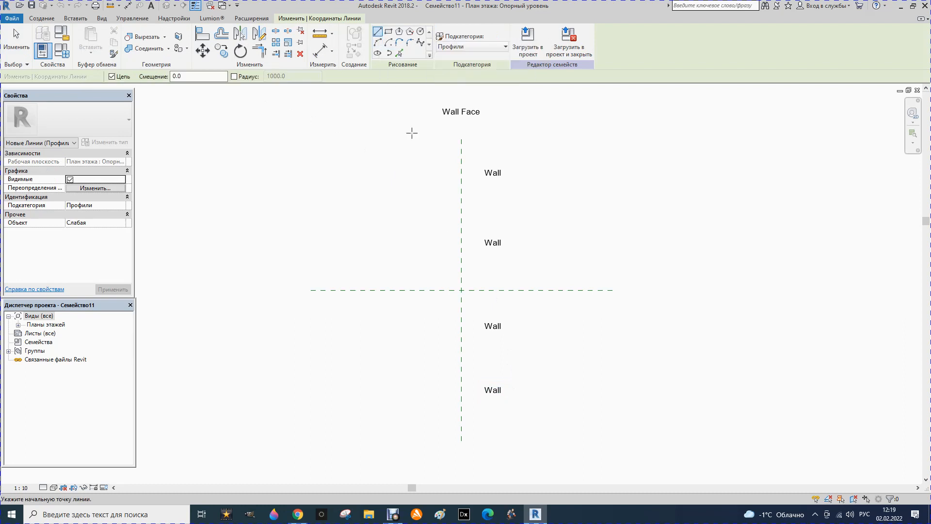
pyautogui.scroll(5, 463, 289)
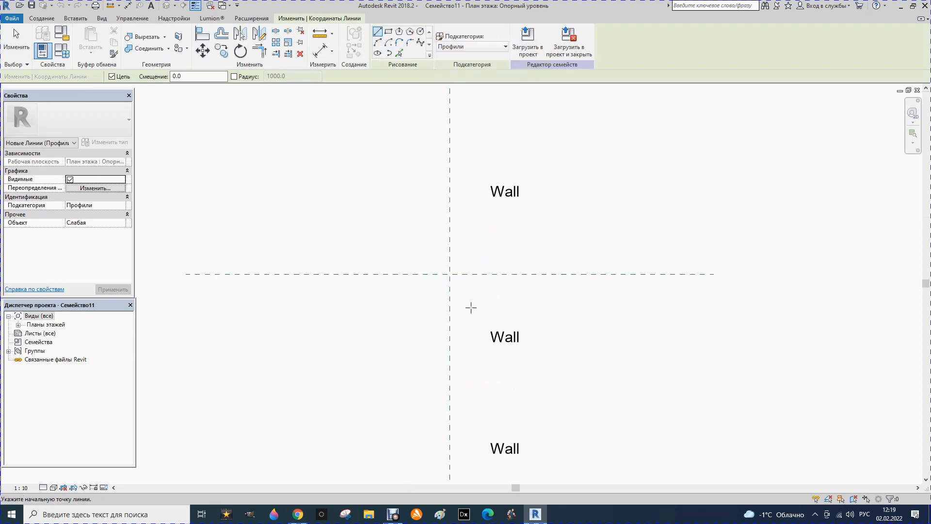
pyautogui.click(449, 263)
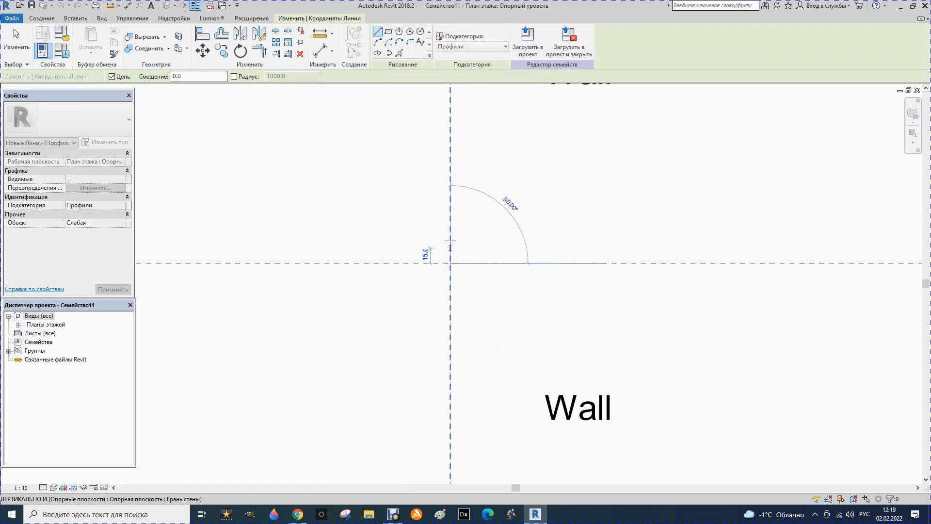
pyautogui.click(450, 237)
pyautogui.click(487, 238)
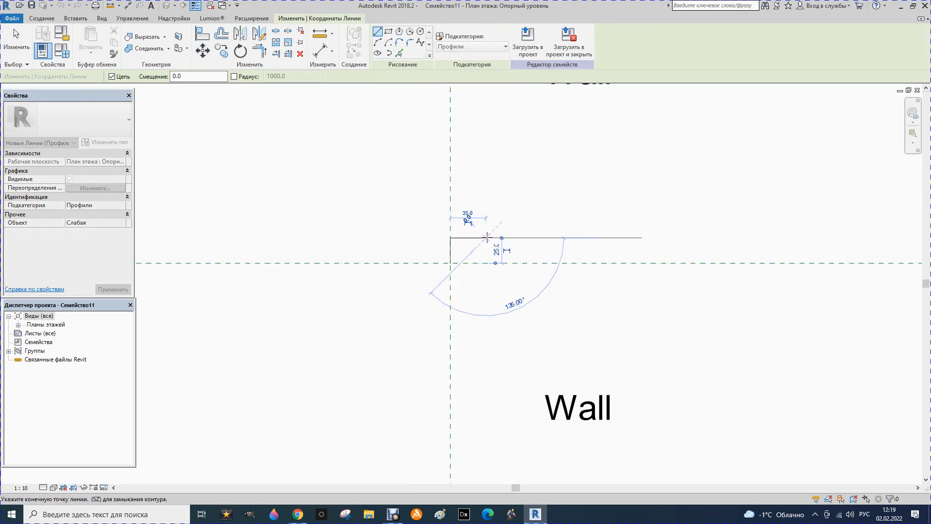
pyautogui.click(486, 304)
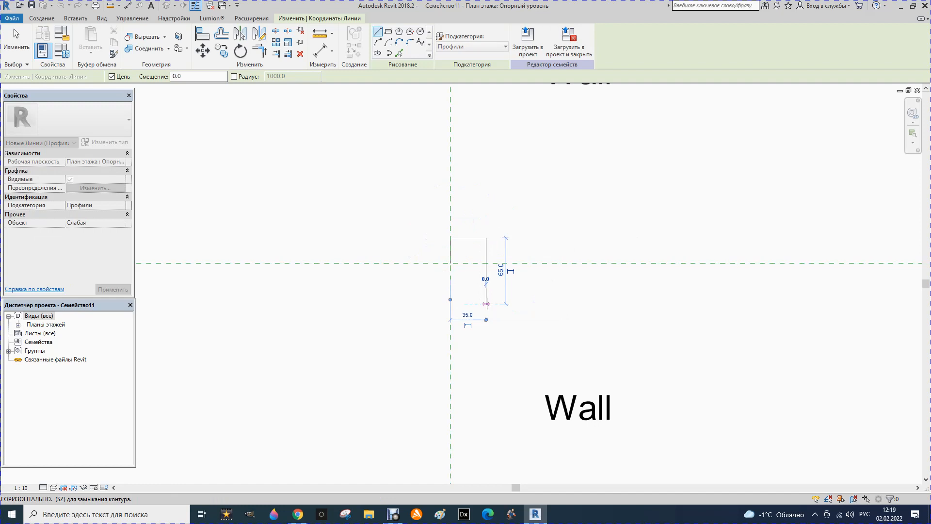
pyautogui.click(475, 303)
pyautogui.click(450, 262)
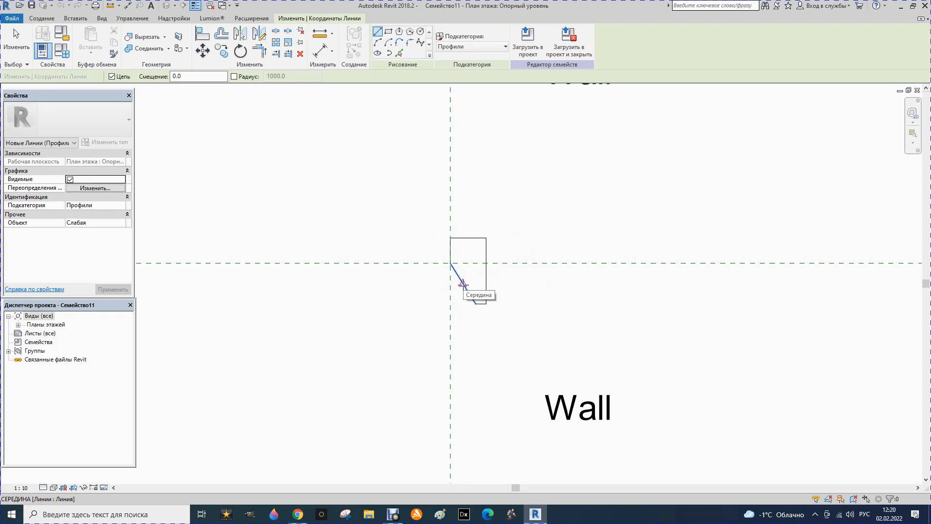
pyautogui.press('Escape')
pyautogui.press('Escape')
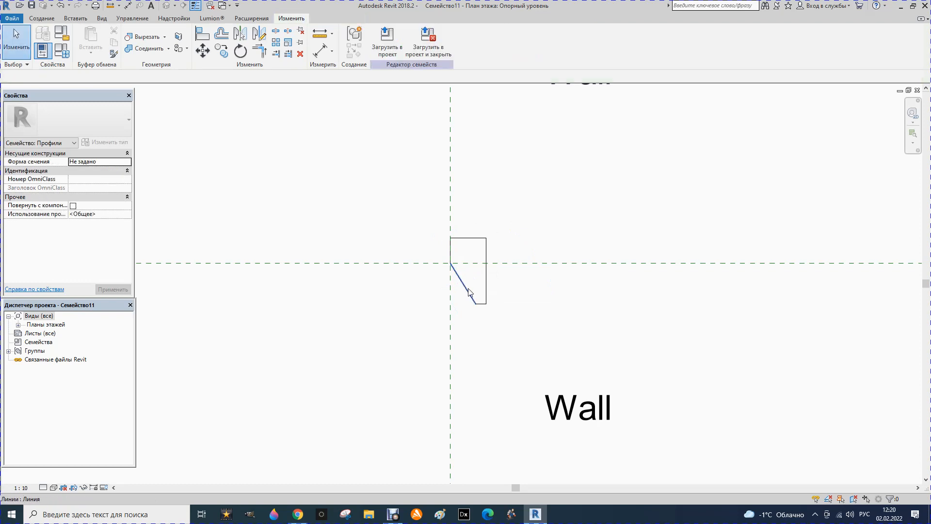
# Step: Replace the slanted closing line with a diagonal down to the wall face plane and a vertical line up to the profile's upper corner
pyautogui.click(469, 293)
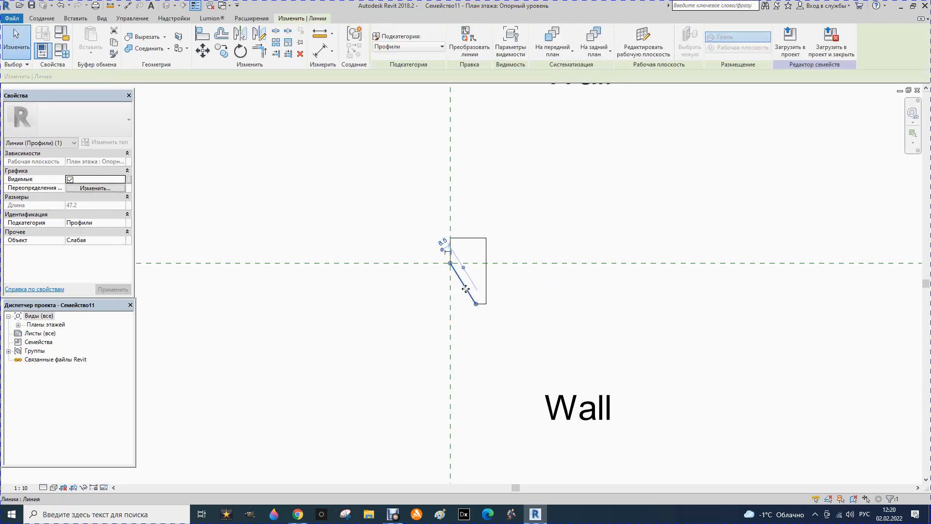
pyautogui.press('Delete')
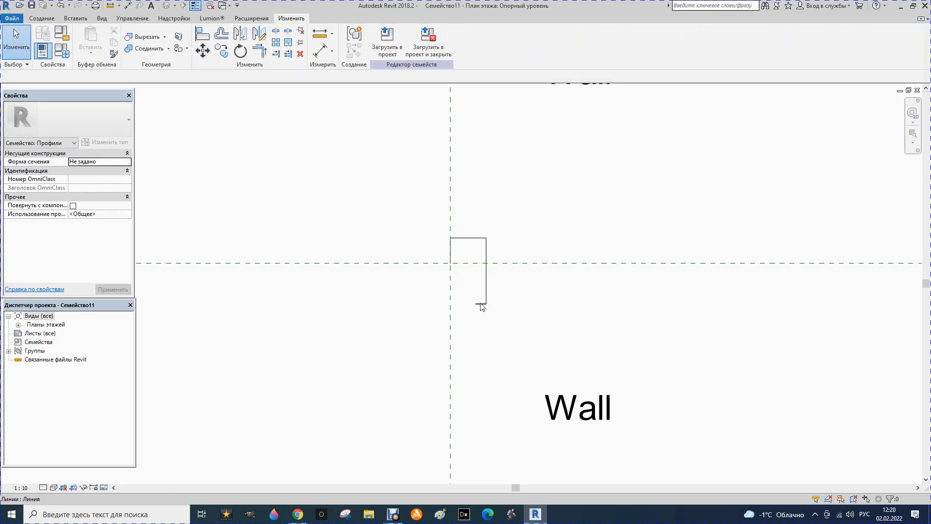
pyautogui.click(42, 17)
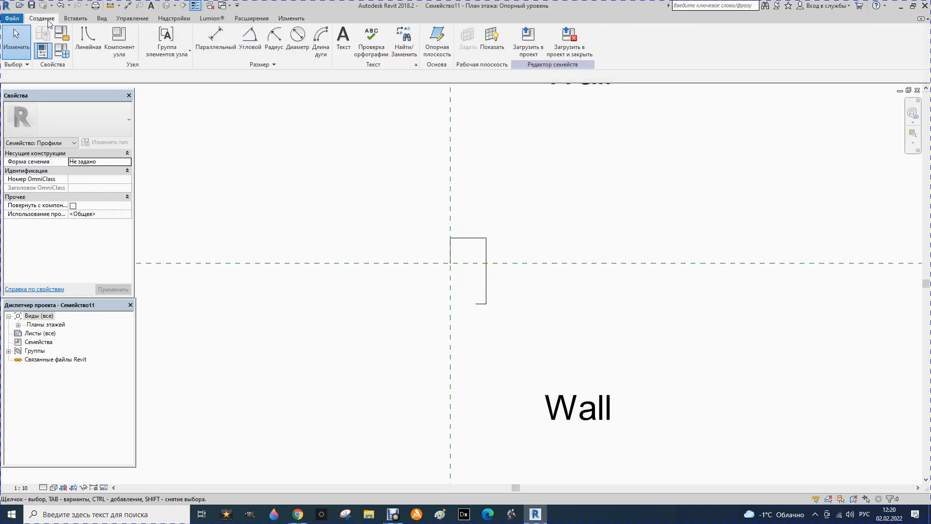
pyautogui.click(88, 42)
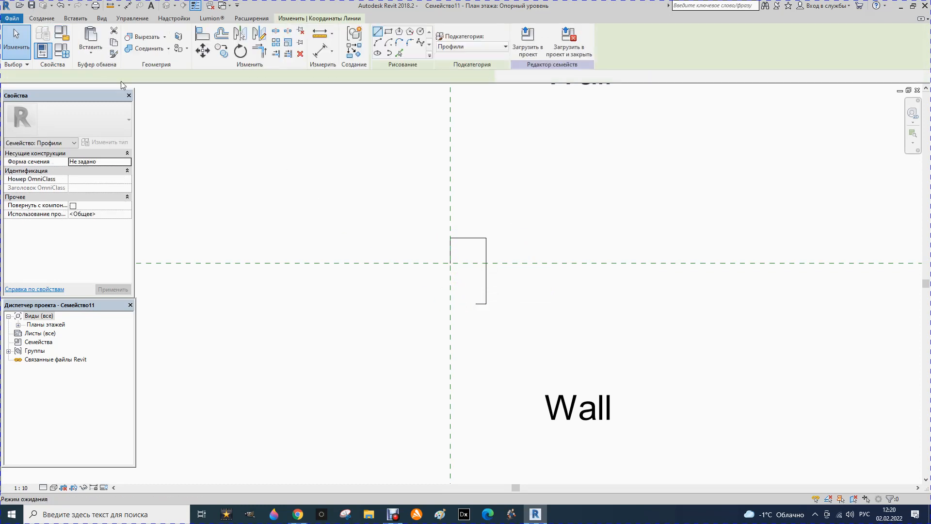
pyautogui.click(476, 304)
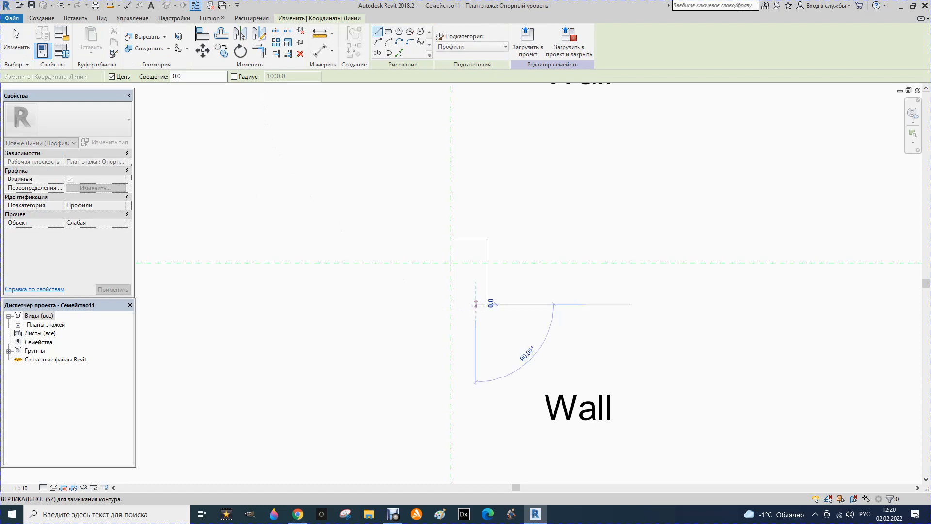
pyautogui.click(450, 329)
pyautogui.click(450, 238)
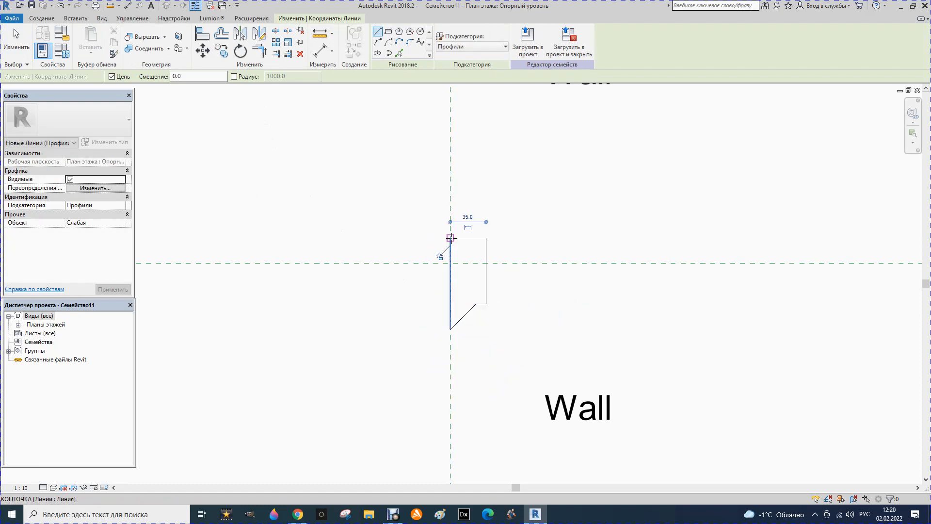
pyautogui.press('Escape')
# Step: Save the family as Профиль 10 while loading it into the project and closing it, and return to the 3D view beside the plan
pyautogui.click(570, 53)
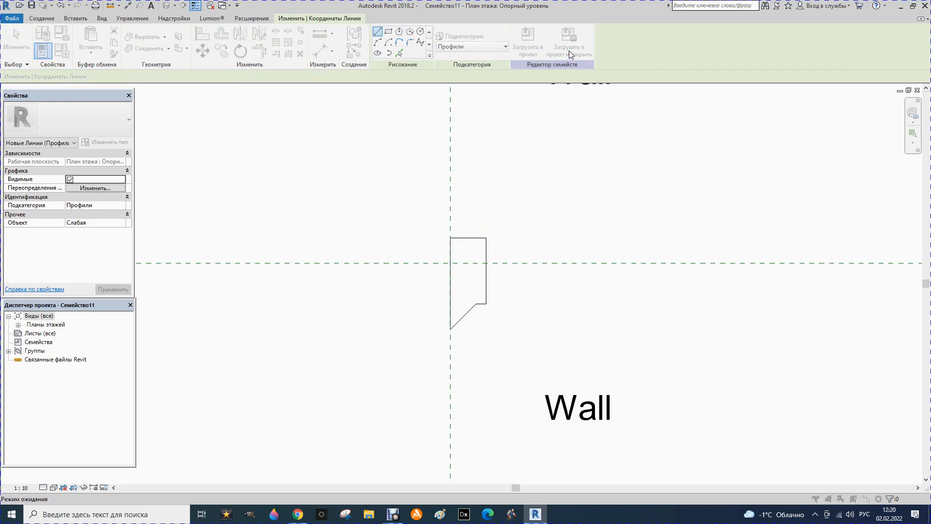
pyautogui.click(441, 257)
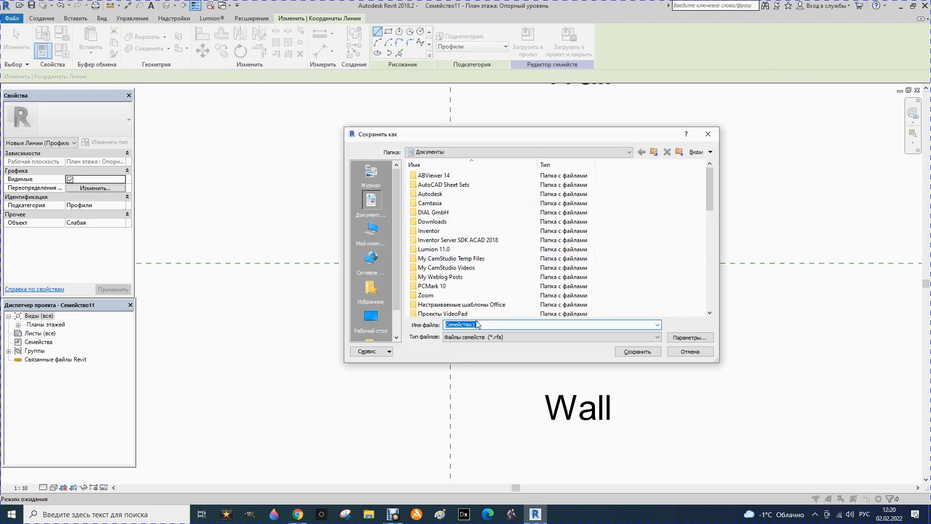
pyautogui.write('Профиль 10')
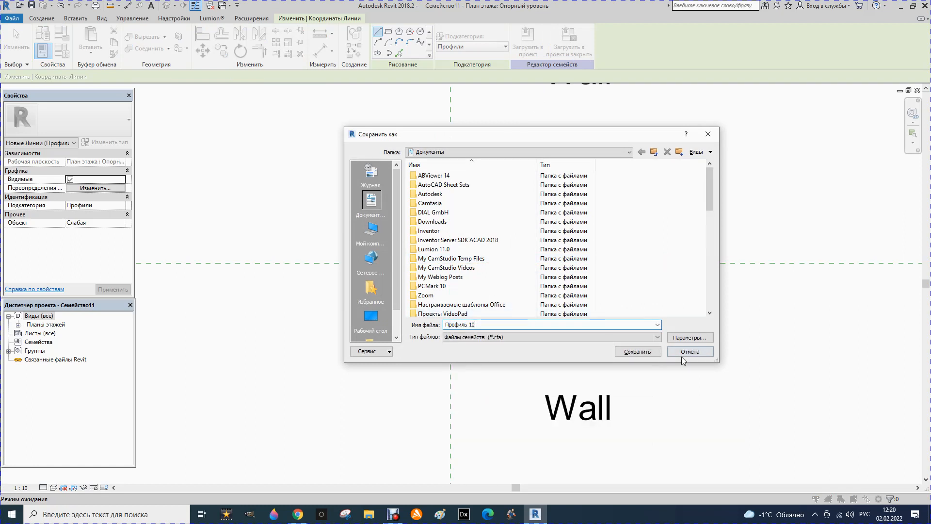
pyautogui.click(637, 351)
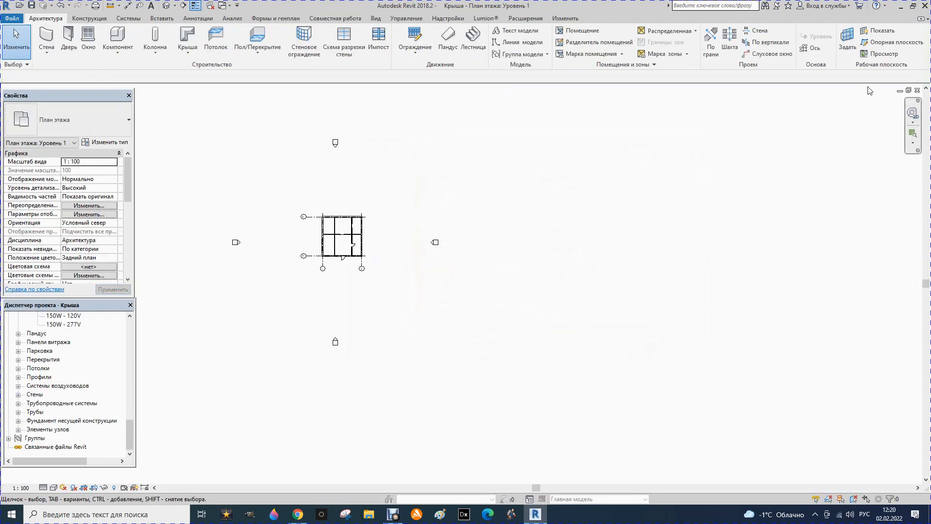
pyautogui.click(909, 91)
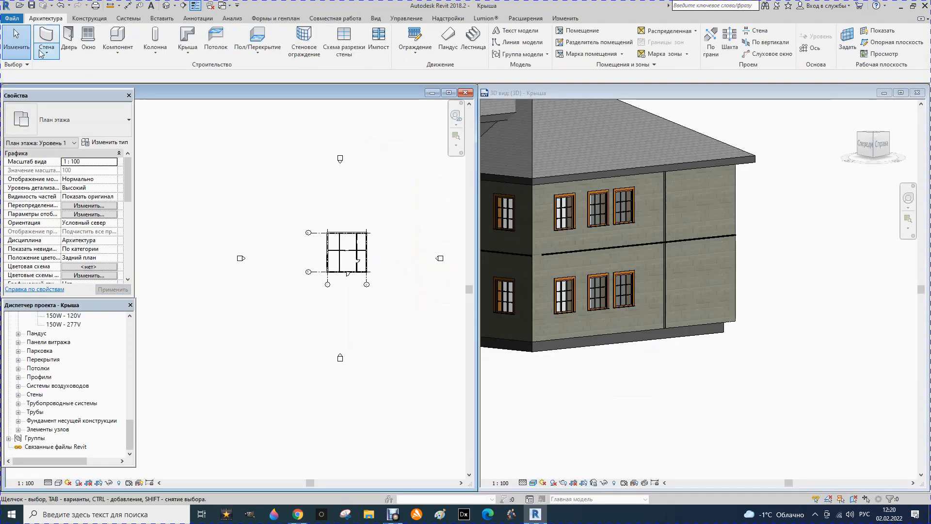
pyautogui.click(590, 420)
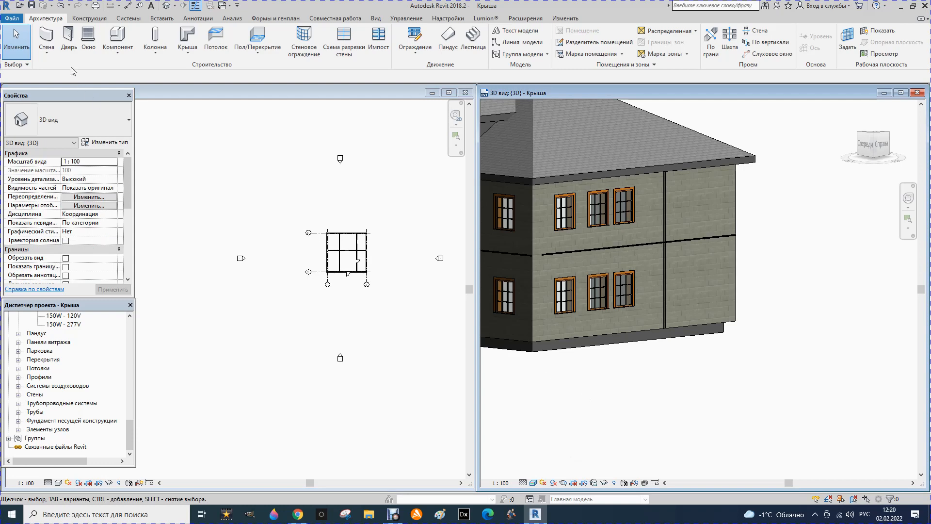
# Step: Start a wall reveal and try to set the Врезанный профиль type's profile to Профиль 10
pyautogui.click(47, 49)
pyautogui.click(78, 150)
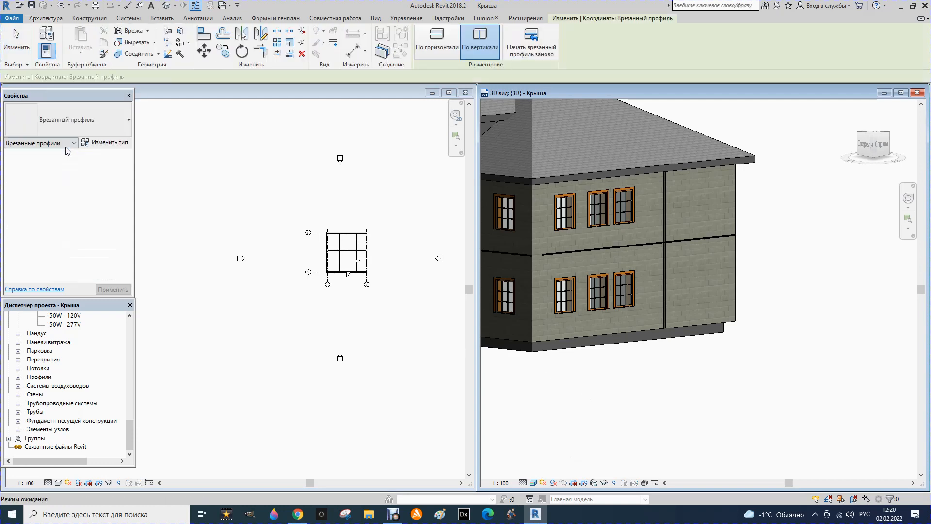
pyautogui.click(109, 143)
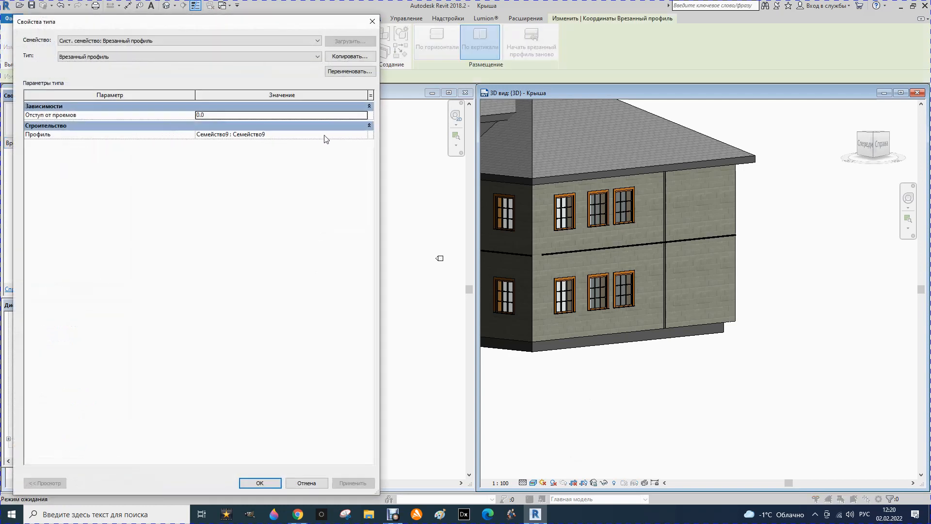
pyautogui.click(365, 135)
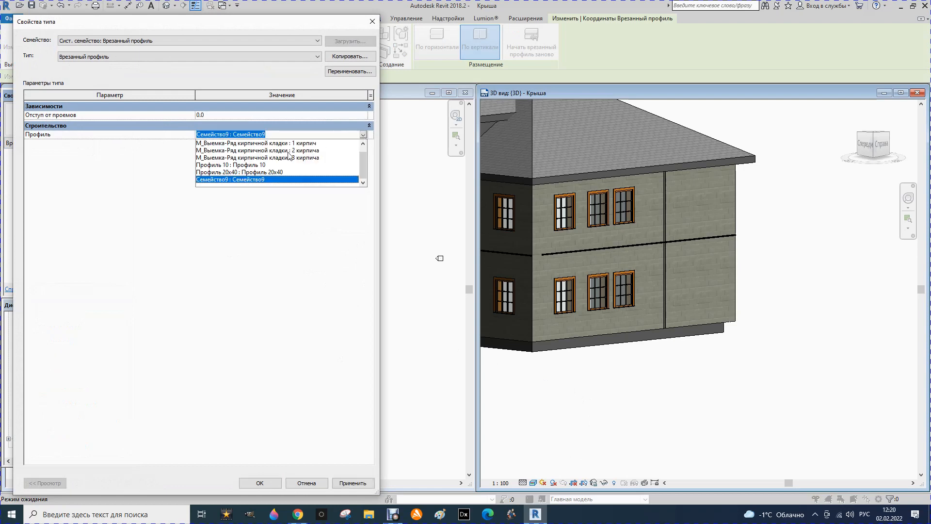
pyautogui.click(255, 166)
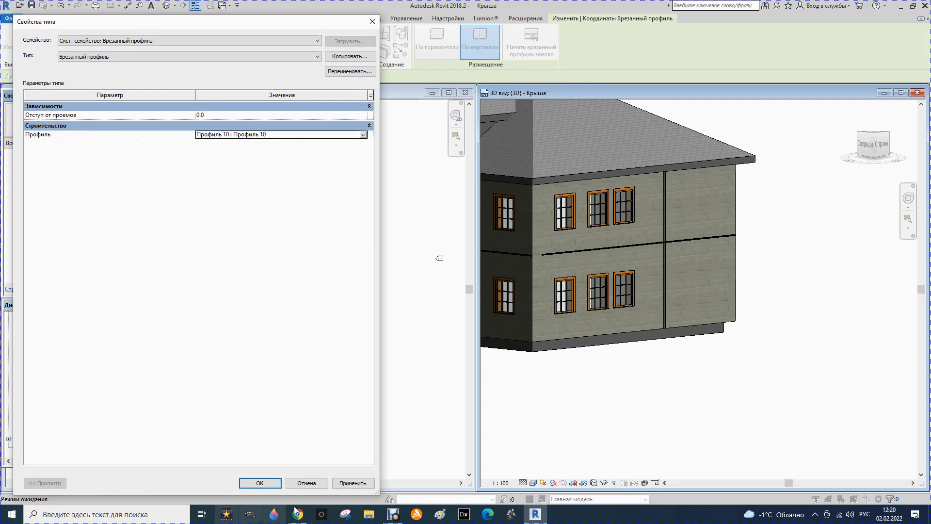
pyautogui.click(346, 483)
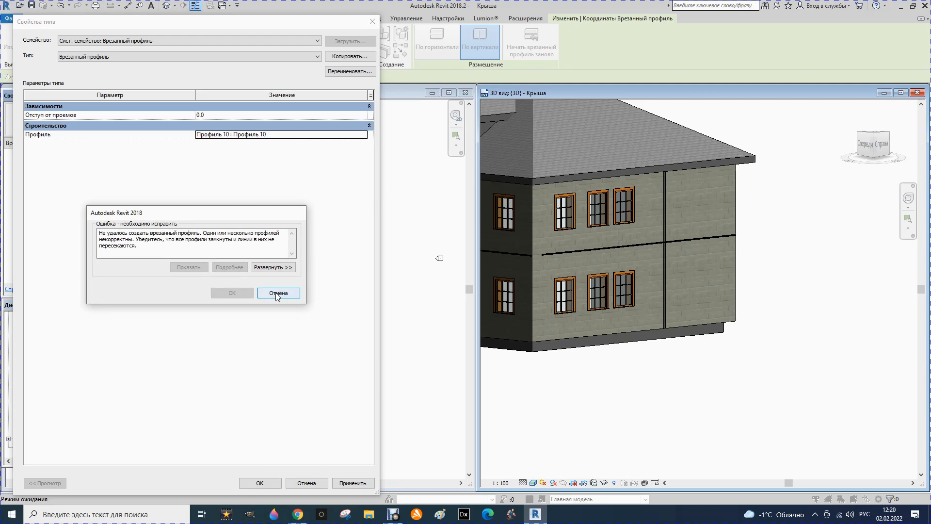
pyautogui.click(277, 293)
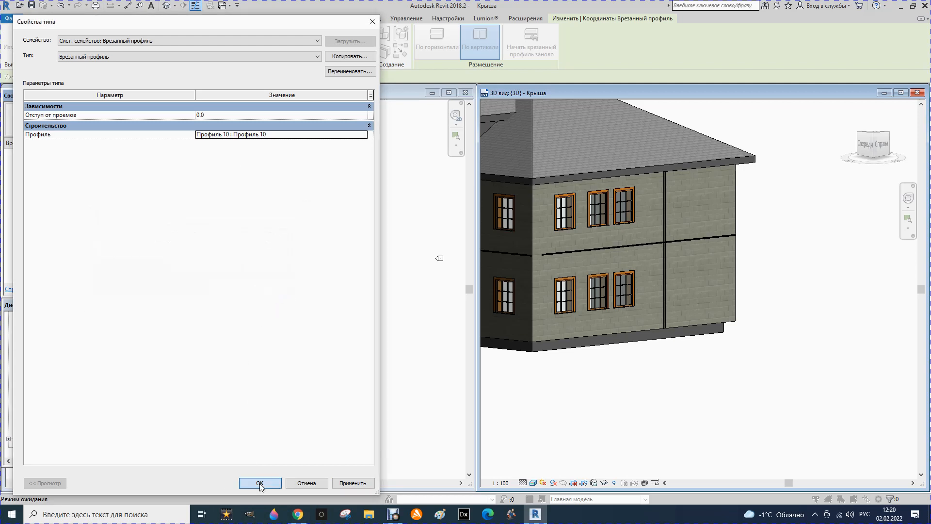
pyautogui.click(257, 483)
pyautogui.click(277, 294)
pyautogui.click(301, 483)
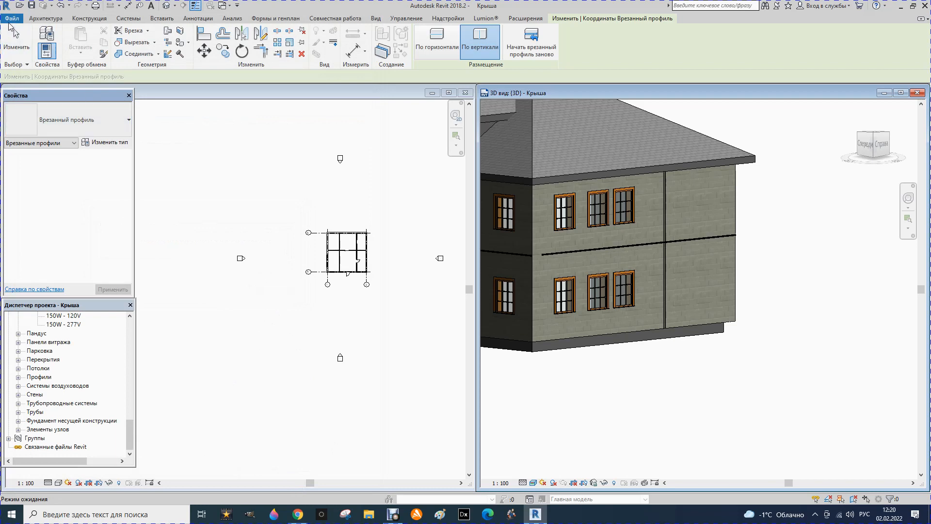
# Step: Create a new family from the Метрическая система, профиль-Выемка template
pyautogui.click(12, 18)
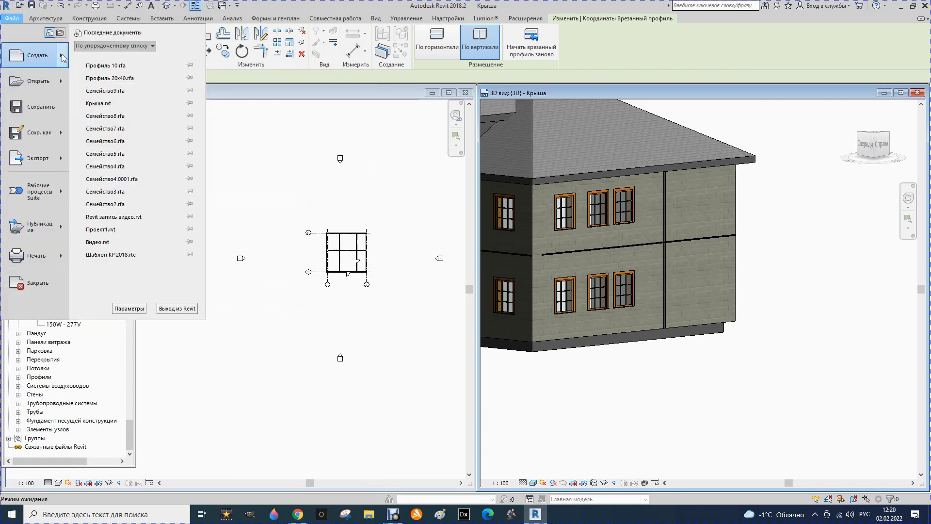
pyautogui.moveTo(62, 58)
pyautogui.click(118, 92)
pyautogui.scroll(-8, 248, 172)
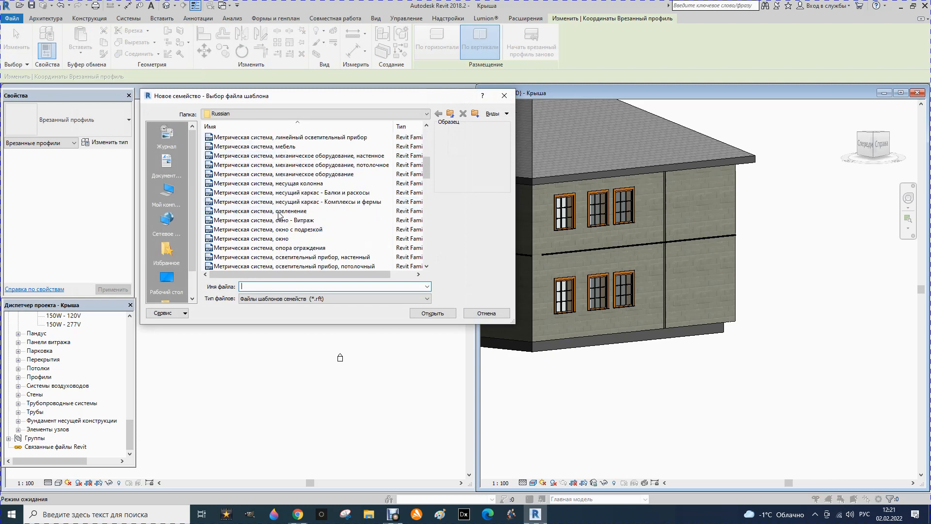
pyautogui.scroll(-4, 280, 215)
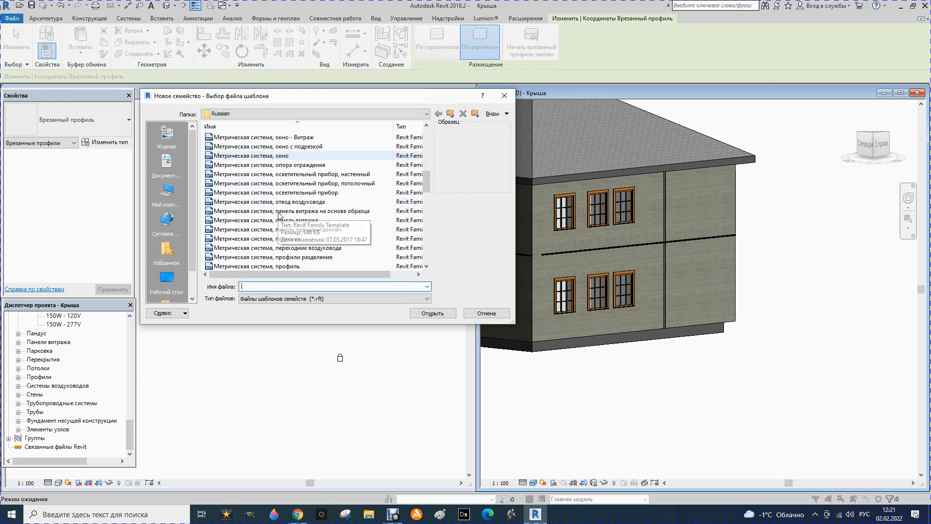
pyautogui.click(265, 249)
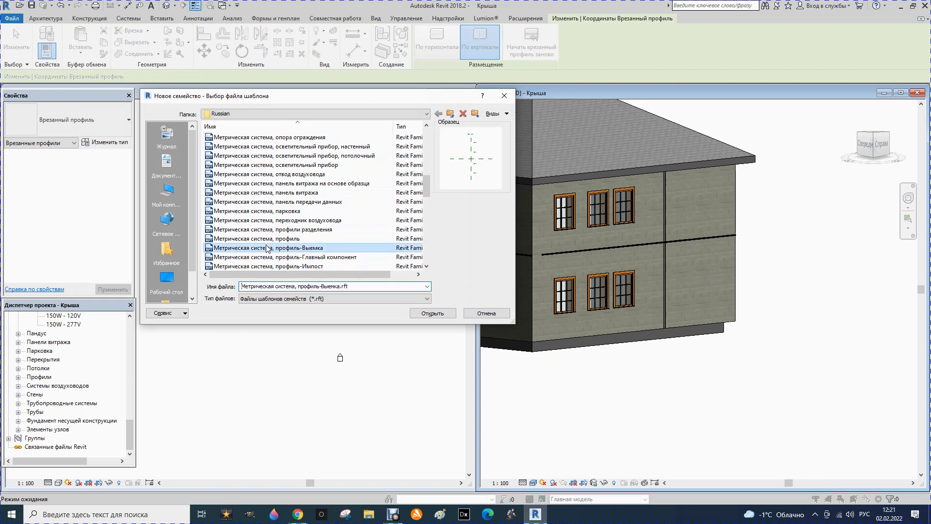
pyautogui.click(436, 313)
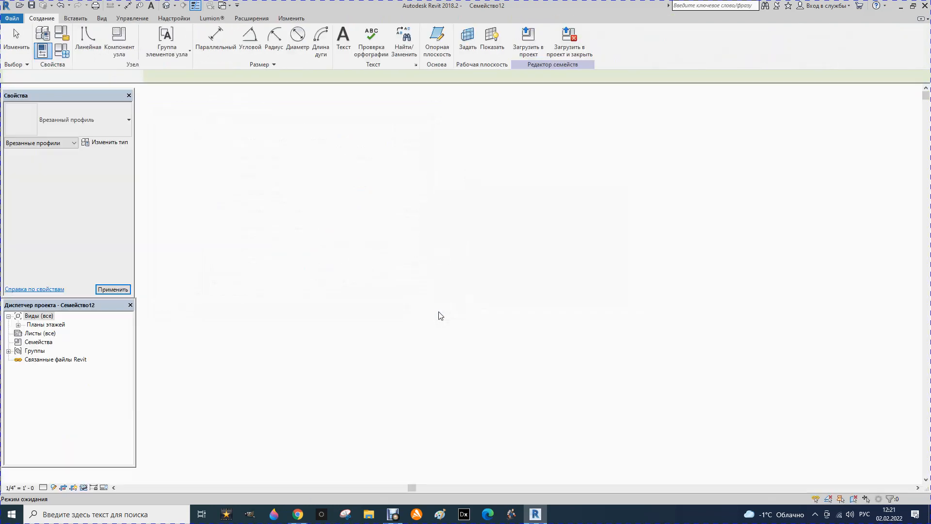
# Step: Draw a reveal profile from the wall face plane with lines about 200 up, 100 into the wall, 320 down and 106 slanting back to the plane
pyautogui.click(81, 45)
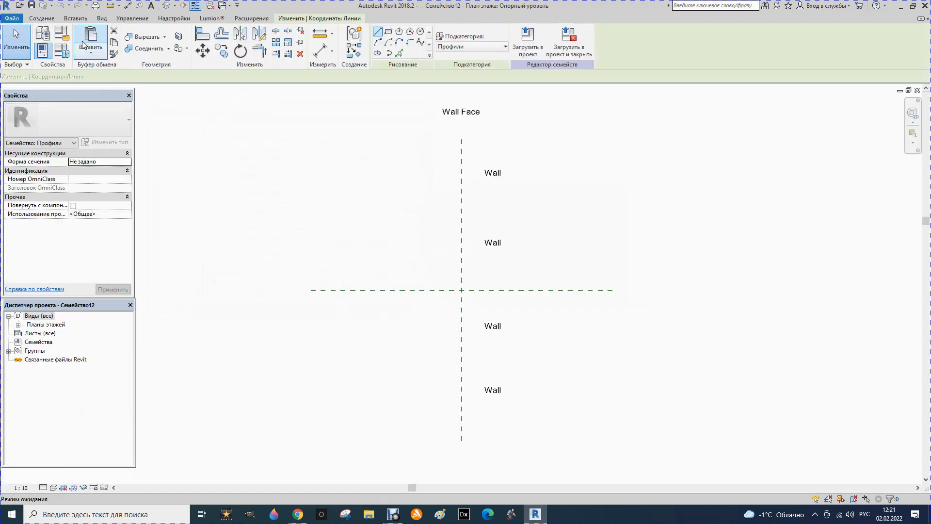
pyautogui.click(462, 315)
pyautogui.click(461, 265)
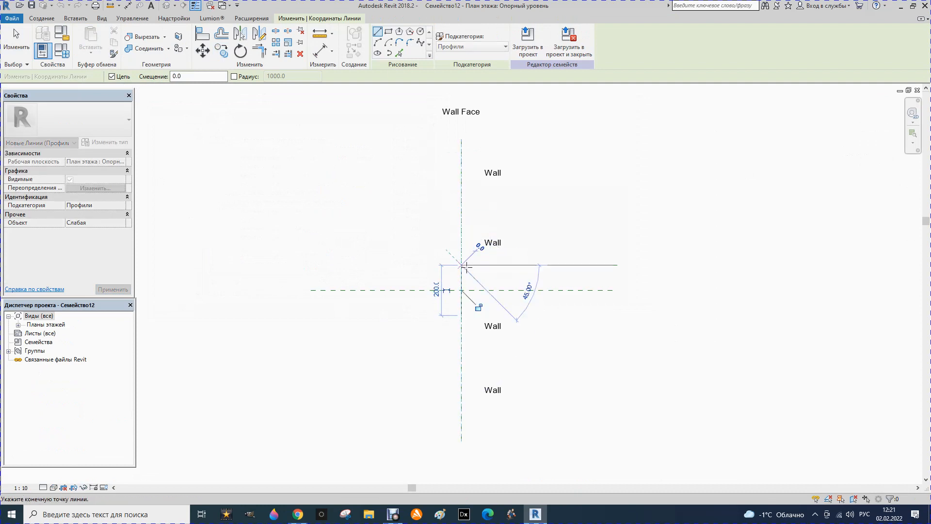
pyautogui.click(486, 265)
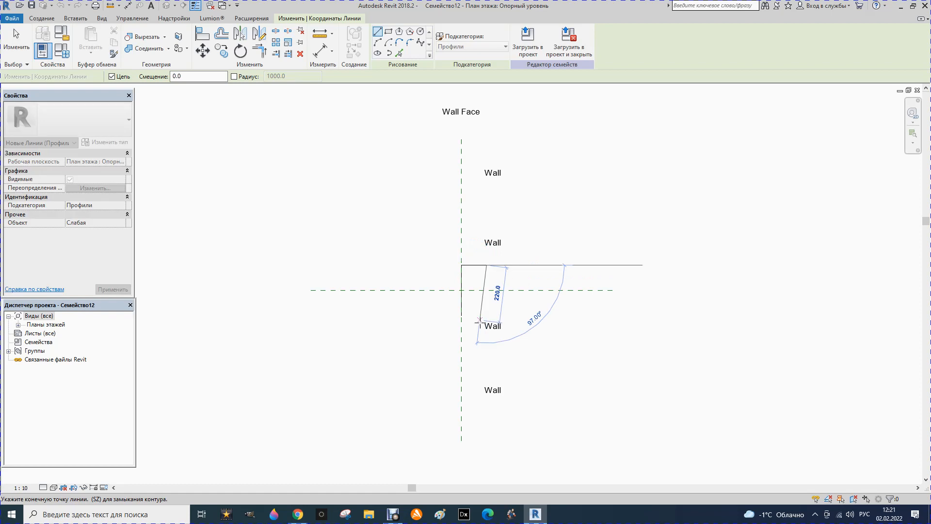
pyautogui.click(487, 345)
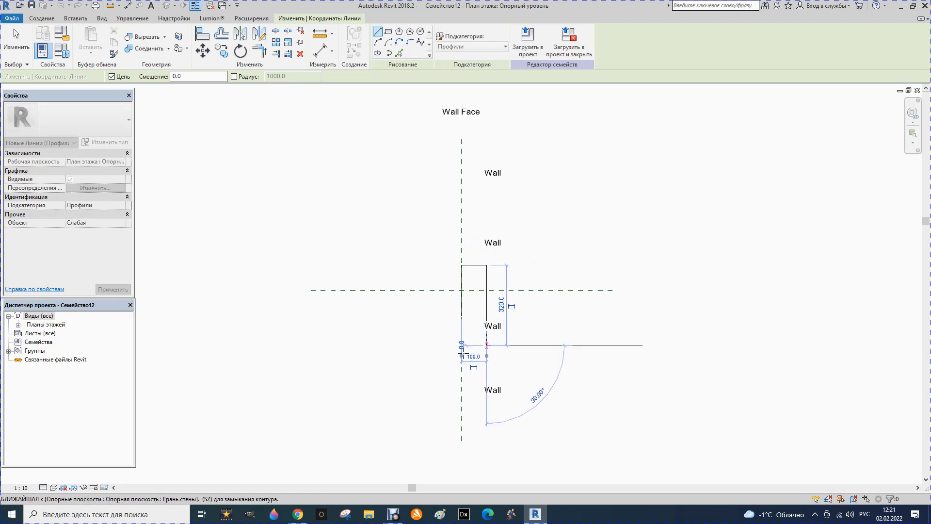
pyautogui.click(461, 353)
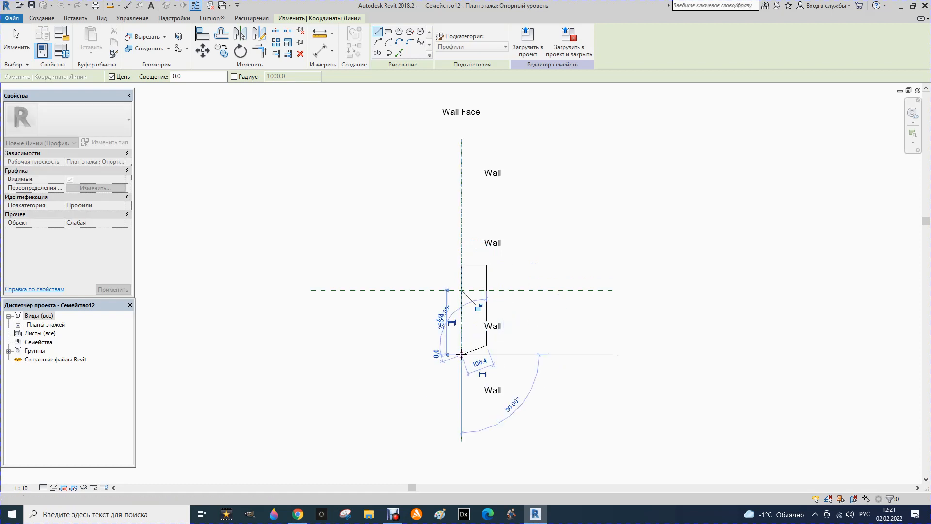
pyautogui.press('Escape')
pyautogui.press('Escape')
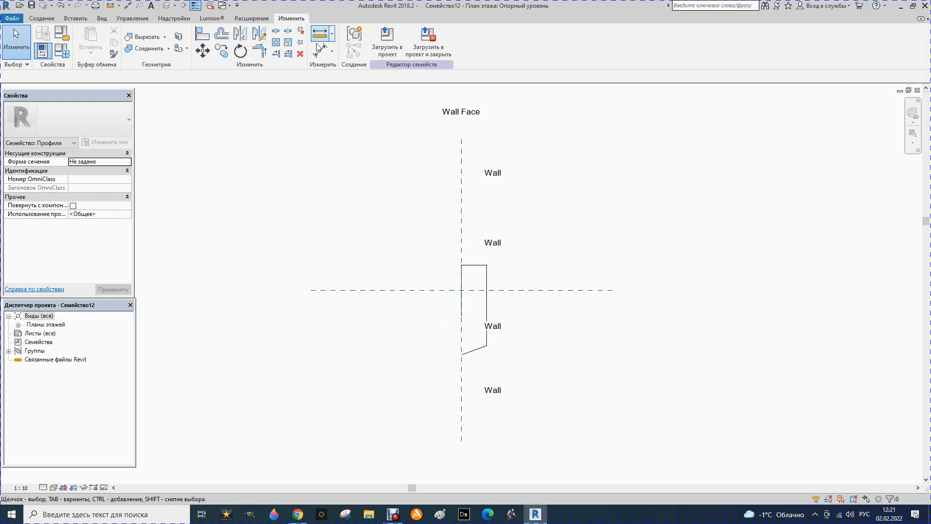
# Step: Extend the vertical line on the wall face plane down to the end of the slanted line, closing the profile
pyautogui.click(461, 291)
pyautogui.moveTo(461, 317); pyautogui.dragTo(461, 354)
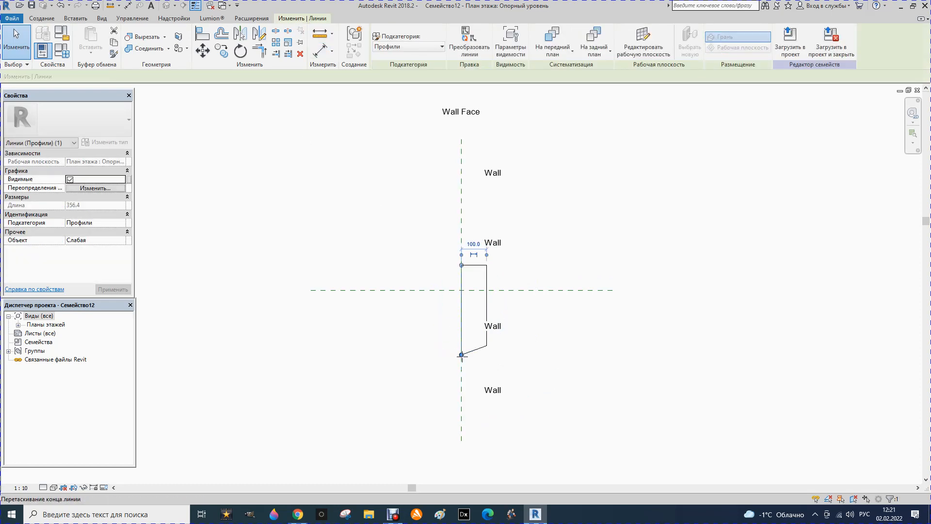
pyautogui.click(517, 361)
# Step: Save the family as Семейство12 while loading it into the project and closing it
pyautogui.click(423, 48)
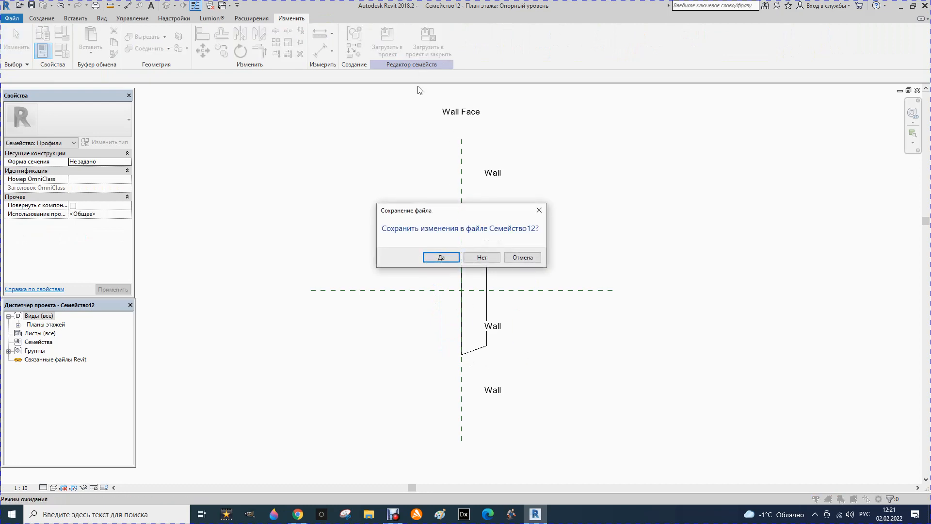
pyautogui.click(436, 258)
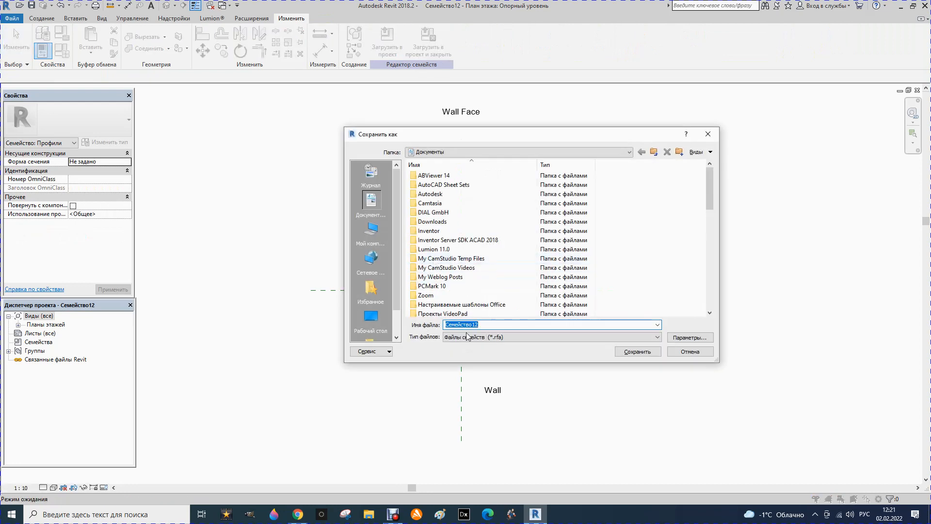
pyautogui.click(630, 352)
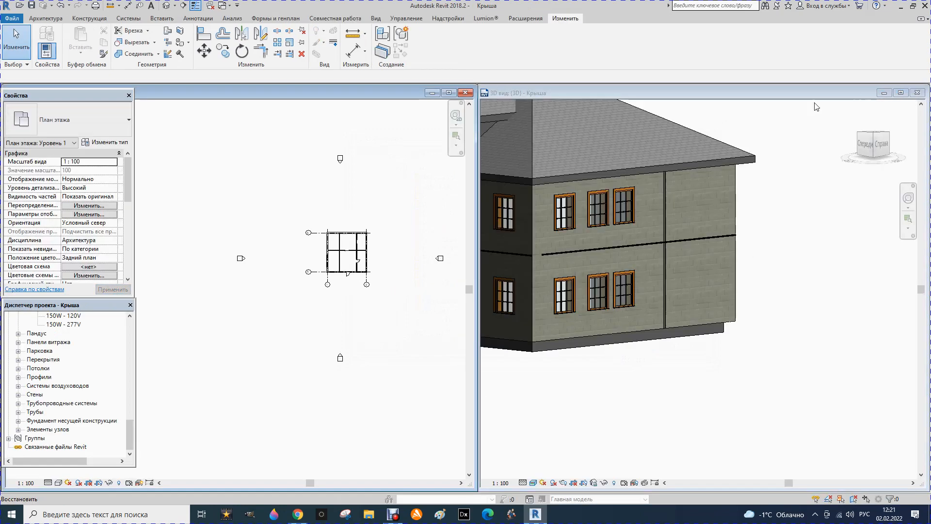
# Step: Start a wall reveal in the 3D view and set the Врезанный профиль type's profile to Семейство12 : Семейство12
pyautogui.click(38, 19)
pyautogui.click(47, 50)
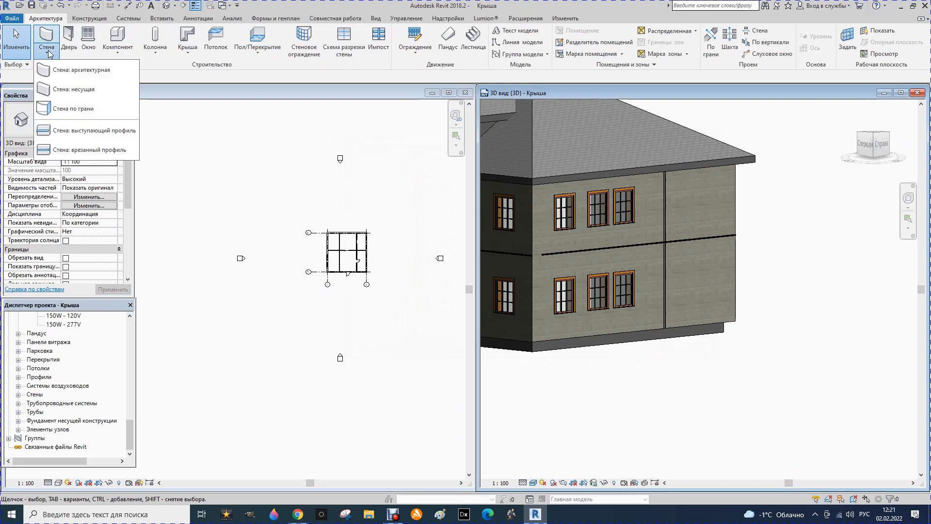
pyautogui.click(76, 154)
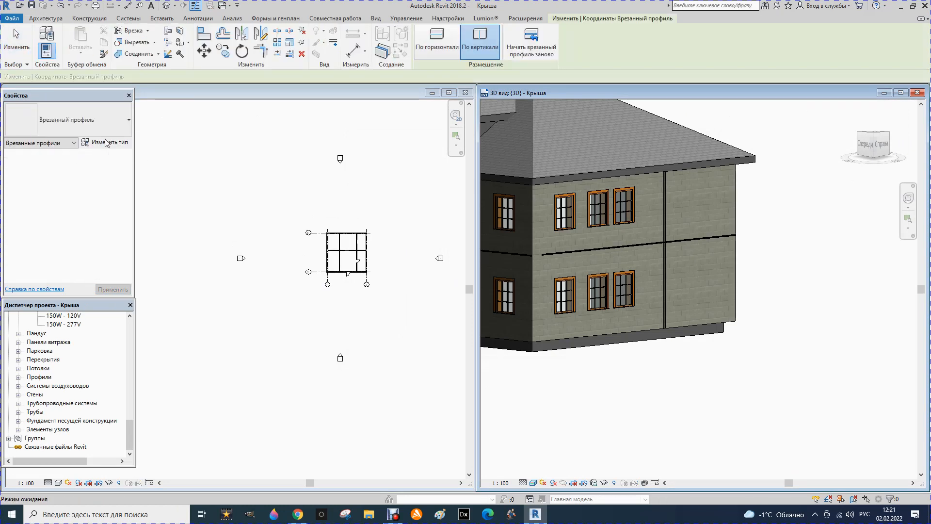
pyautogui.click(104, 144)
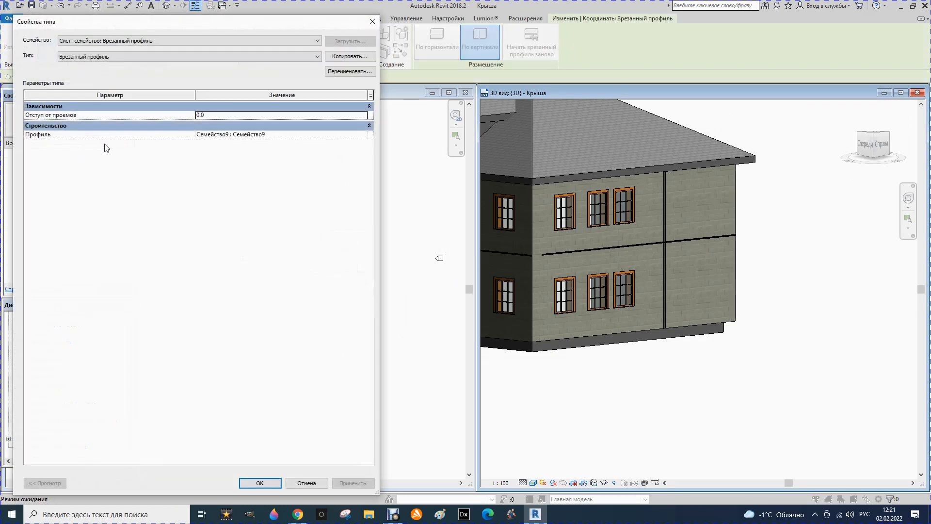
pyautogui.click(358, 137)
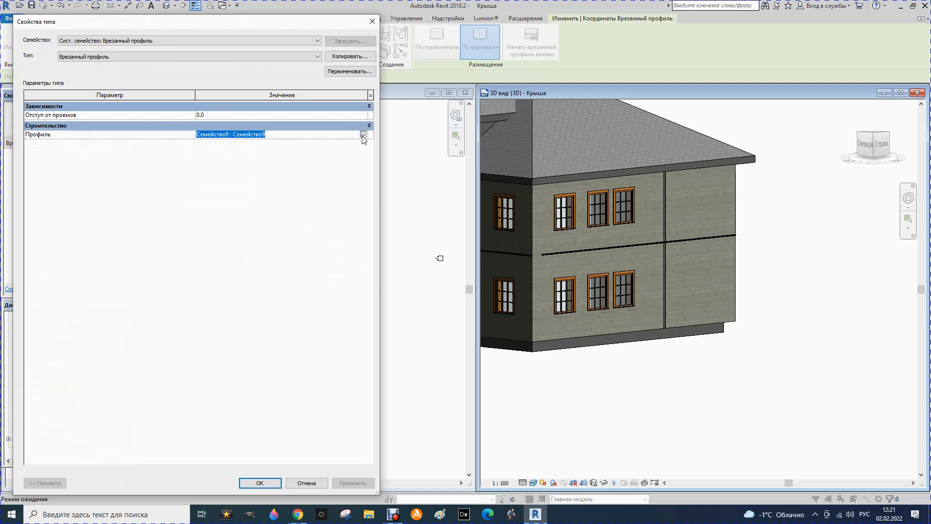
pyautogui.click(362, 135)
pyautogui.click(244, 172)
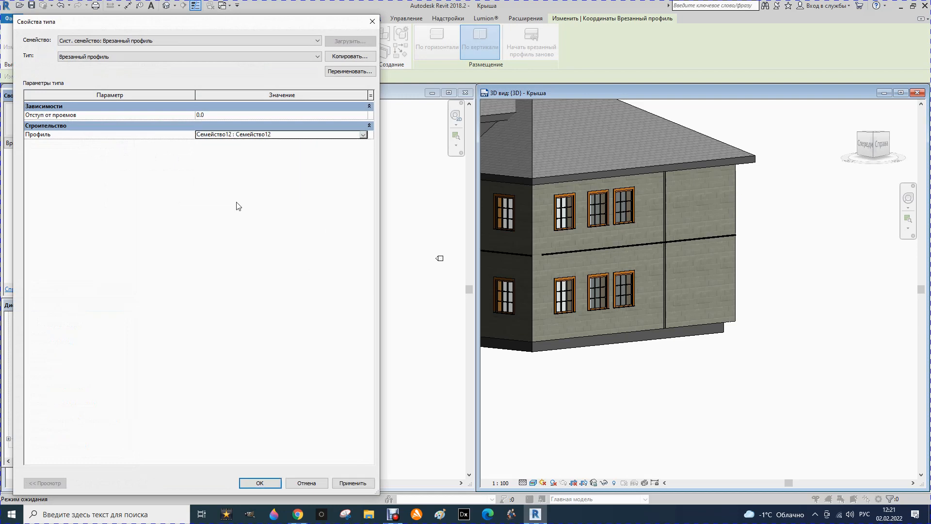
pyautogui.click(358, 483)
pyautogui.click(261, 483)
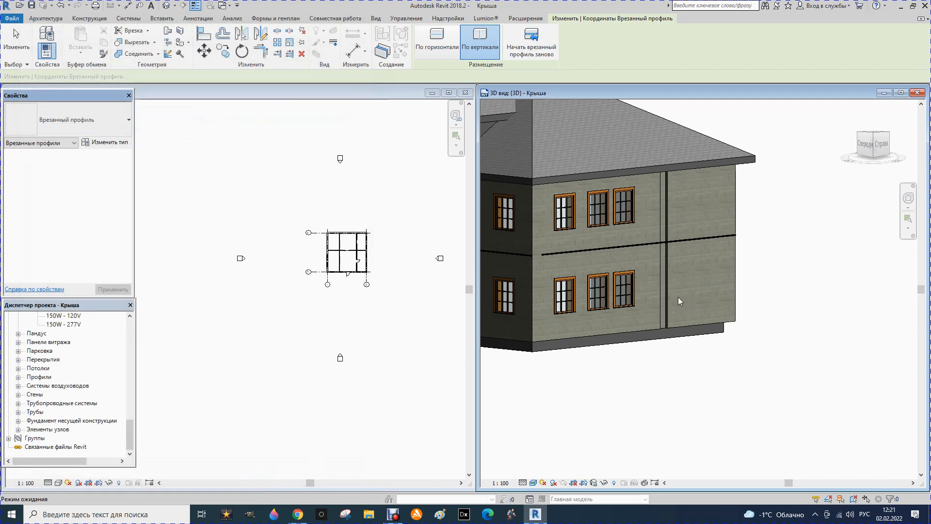
# Step: Leave the reveal command and examine the vertical reveal's new cross-section in the wall from several angles
pyautogui.scroll(2, 679, 296)
pyautogui.scroll(3, 661, 245)
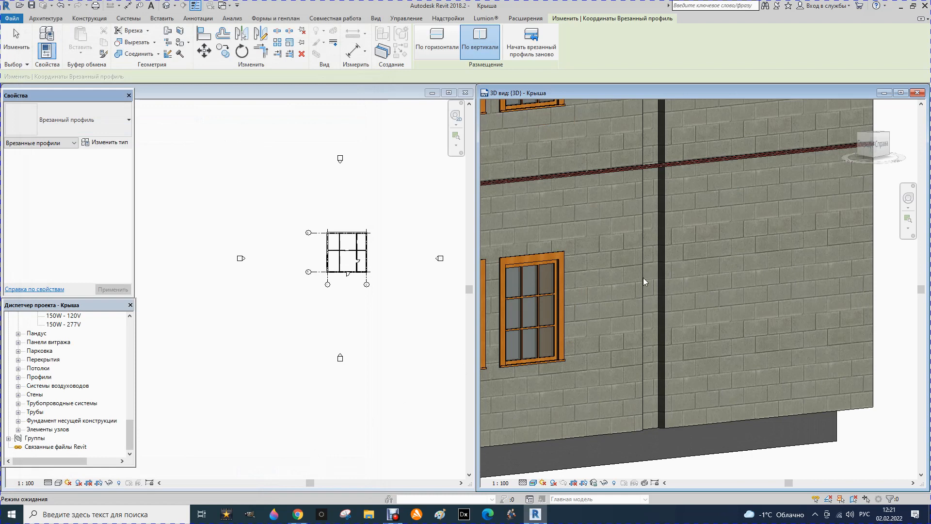
pyautogui.scroll(-3, 647, 293)
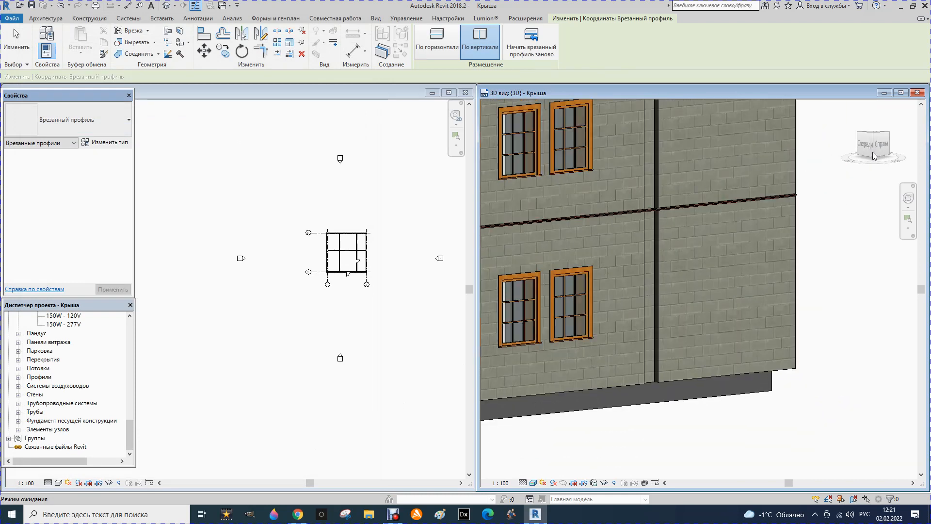
pyautogui.press('Escape')
pyautogui.moveTo(872, 153); pyautogui.dragTo(817, 207)
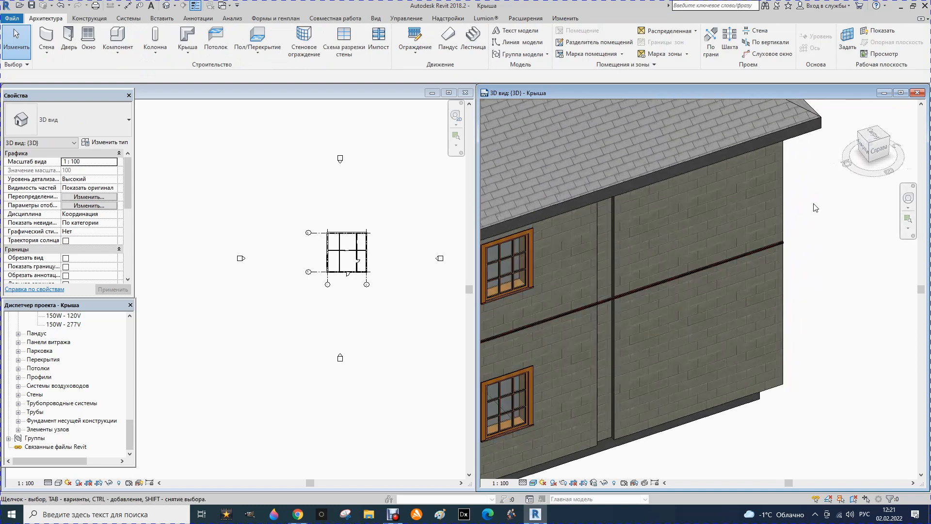
pyautogui.scroll(-2, 713, 261)
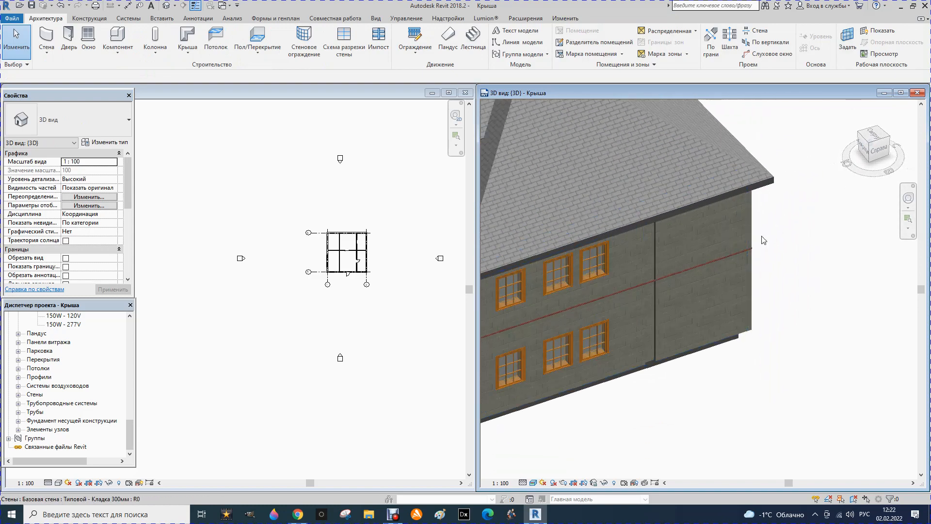
pyautogui.moveTo(875, 144); pyautogui.dragTo(843, 160)
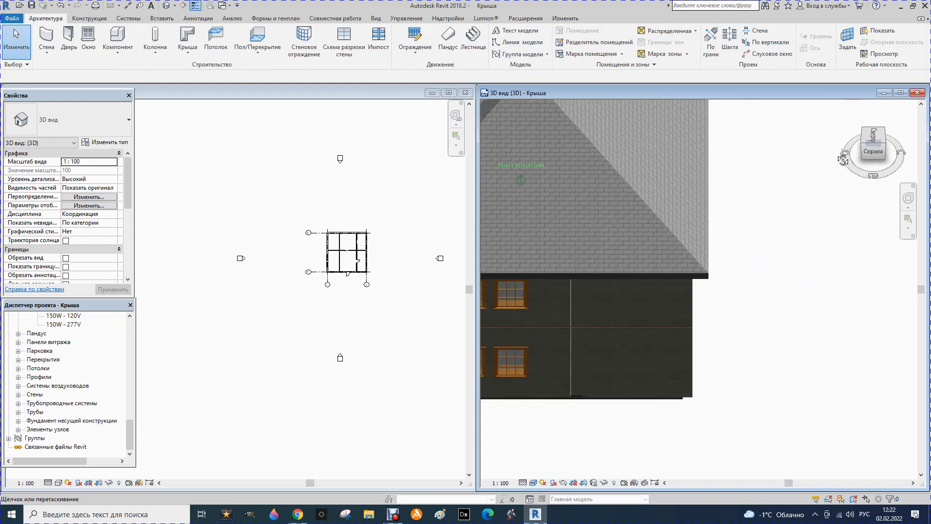
pyautogui.scroll(5, 597, 360)
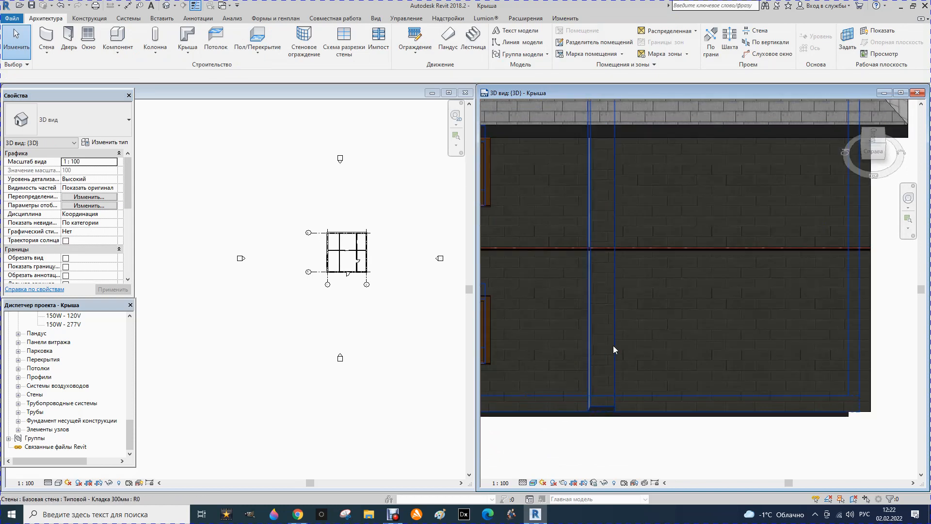
pyautogui.moveTo(863, 152); pyautogui.dragTo(845, 160)
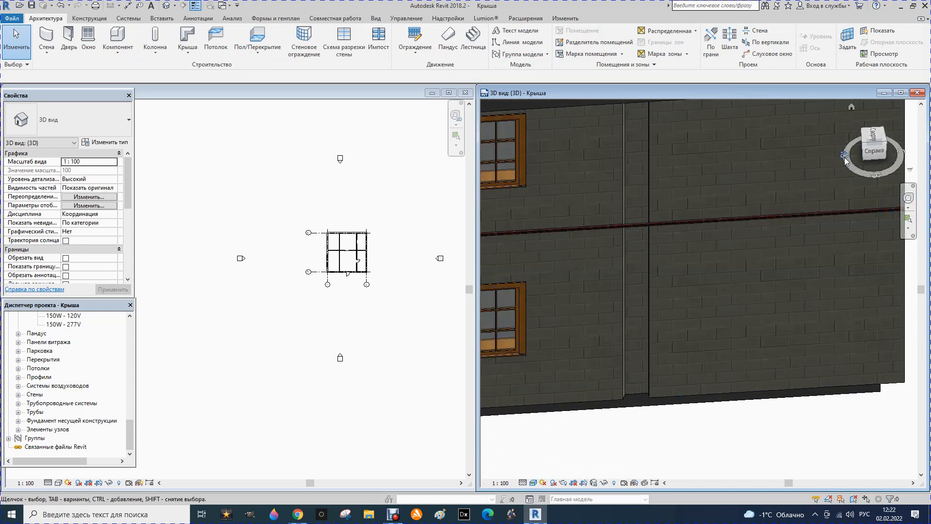
# Step: Place a horizontal wall reveal across the ground-floor part of the same wall, crossing the vertical reveal
pyautogui.click(46, 53)
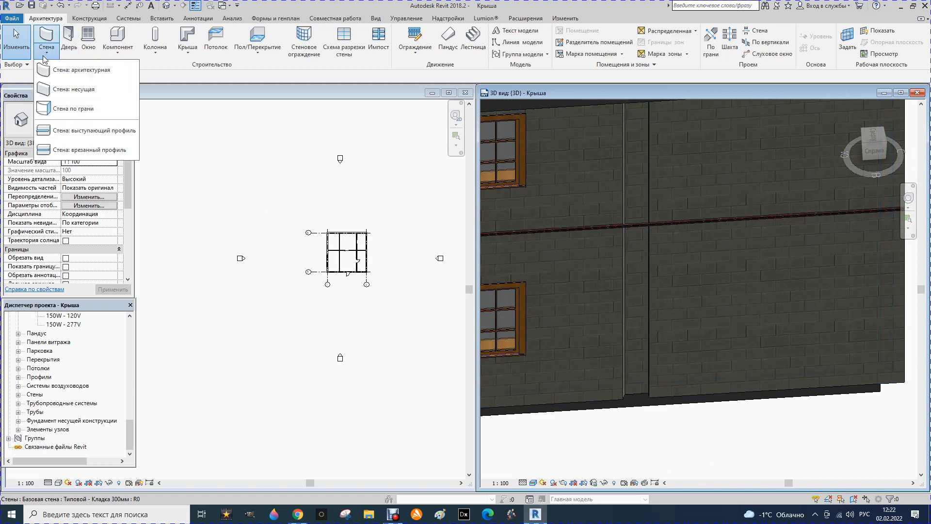
pyautogui.click(68, 150)
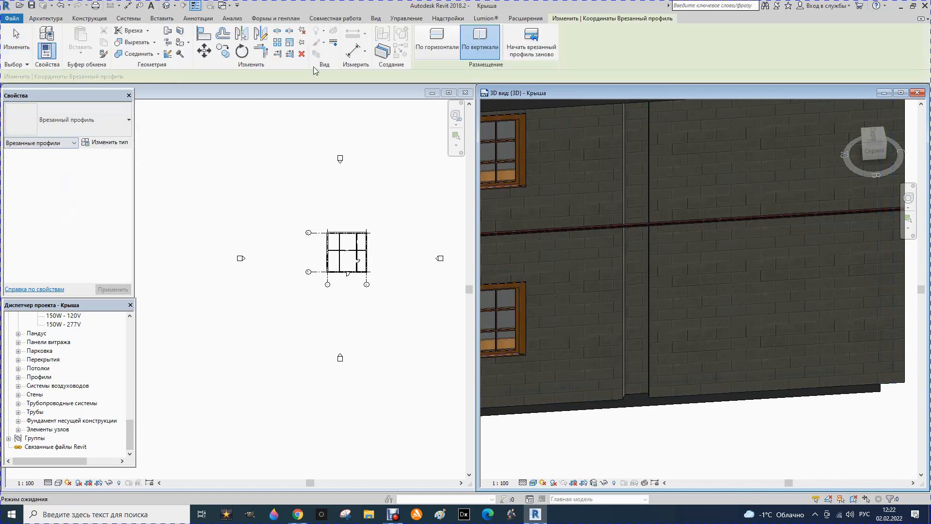
pyautogui.click(437, 43)
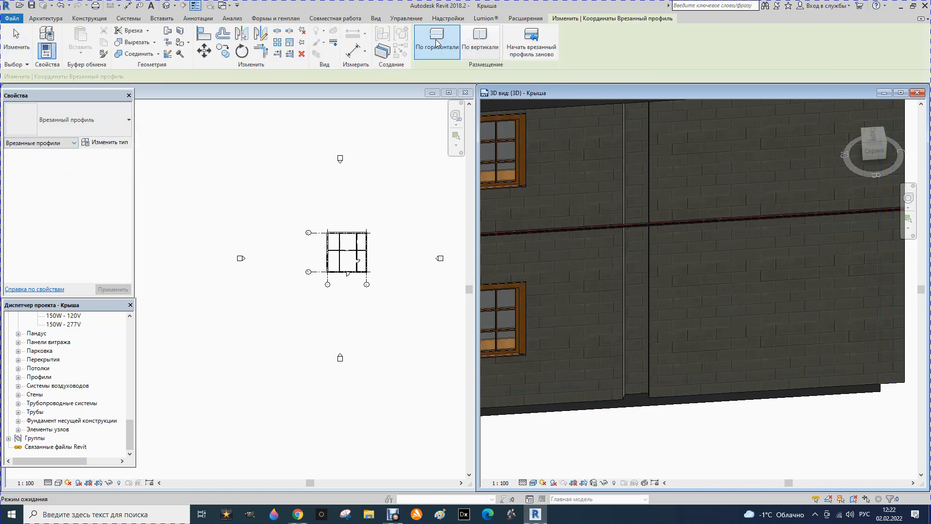
pyautogui.click(654, 312)
pyautogui.press('Escape')
pyautogui.scroll(2, 640, 356)
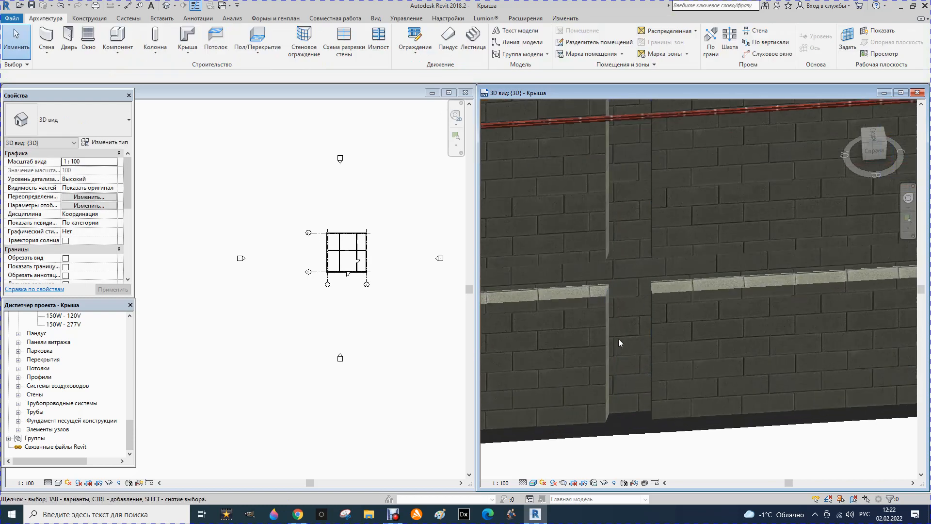
pyautogui.moveTo(875, 156); pyautogui.dragTo(880, 145)
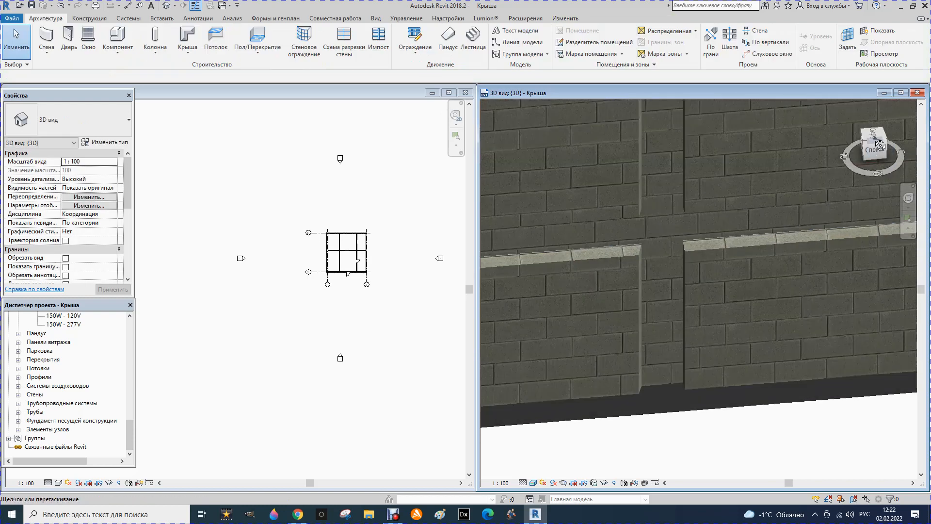
# Step: Examine the free end of the cornice sweep running between the two storeys
pyautogui.scroll(-5, 622, 246)
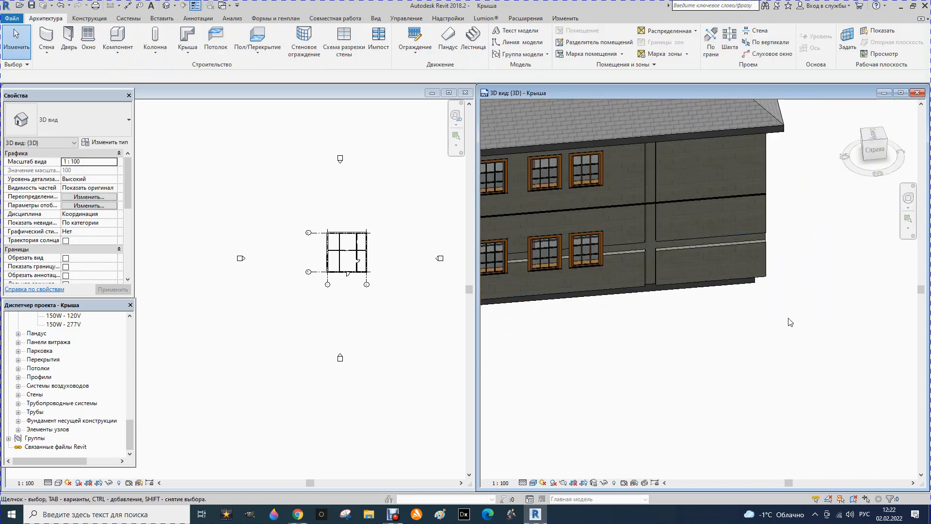
pyautogui.keyDown('shift'); pyautogui.moveTo(797, 318); pyautogui.dragTo(743, 313, button='middle'); pyautogui.keyUp('shift')
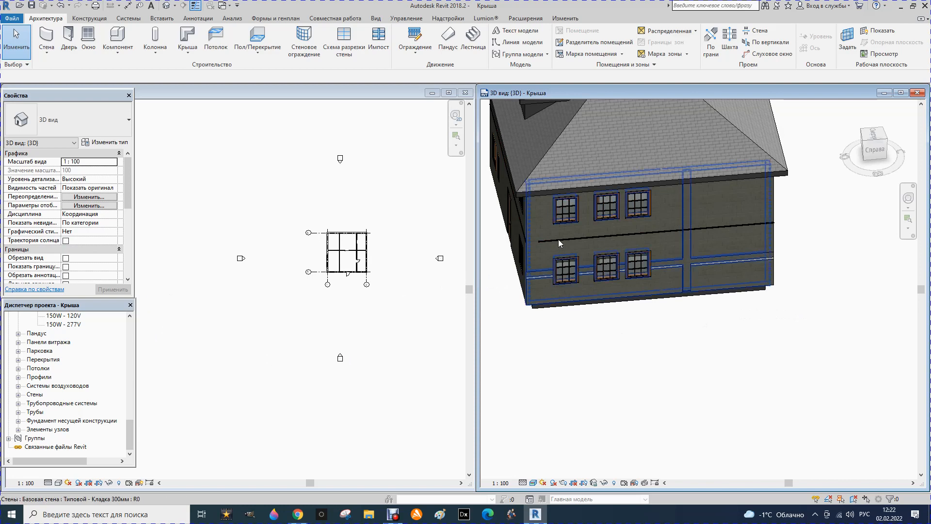
pyautogui.scroll(5, 558, 239)
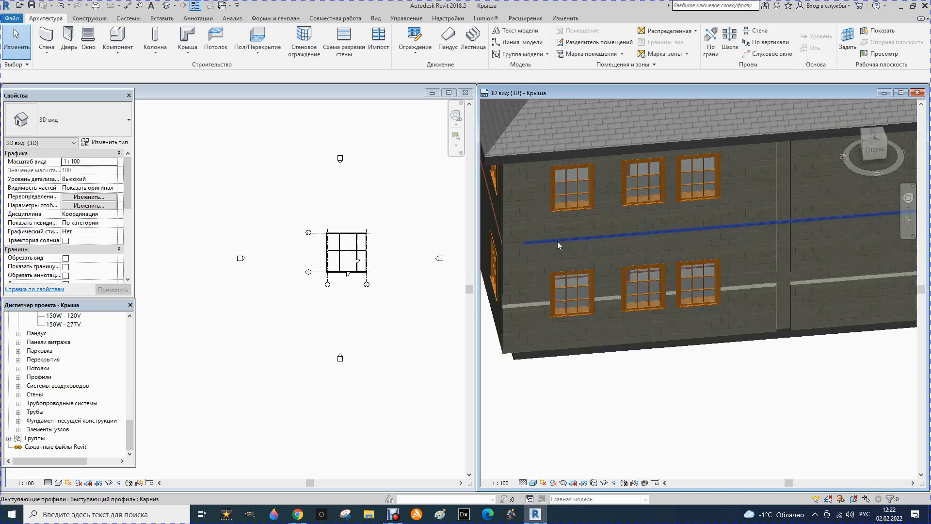